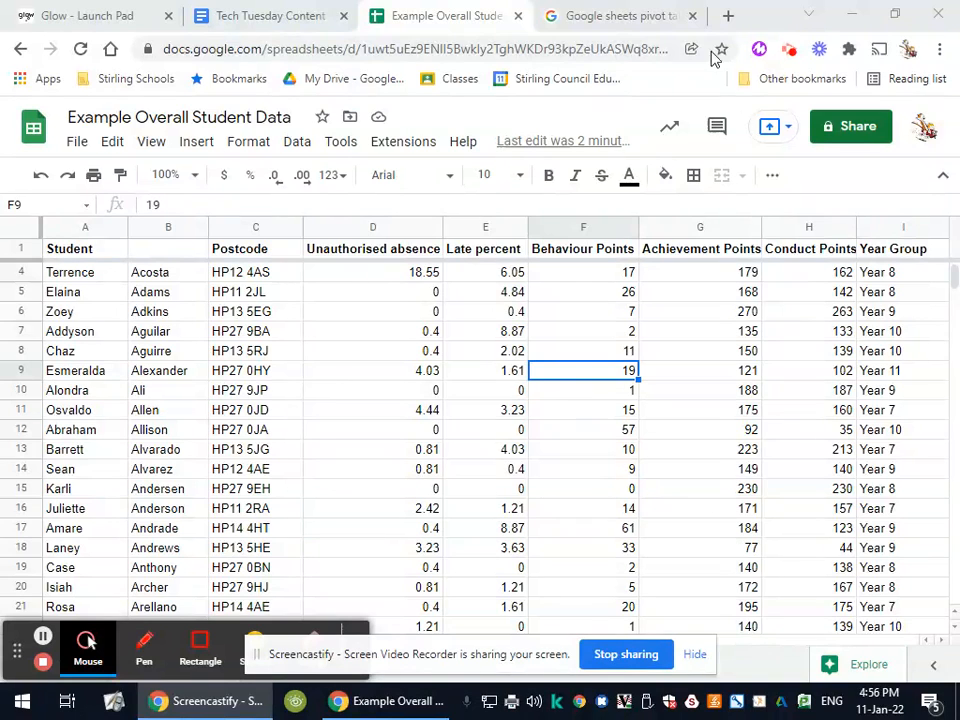
Look over the Google search results for "Google sheets pivot tables" and return to the Example Overall Student Data spreadsheet
left_click(645, 15)
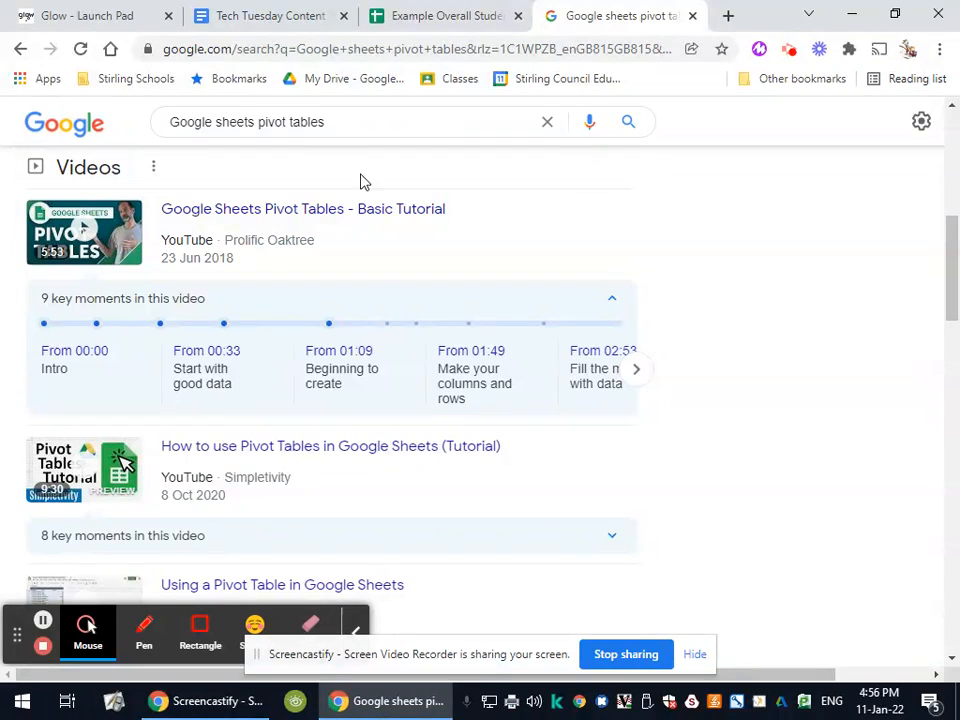
scroll(362, 182, "down", 4)
scroll(381, 326, "up", 3)
scroll(381, 341, "up", 3)
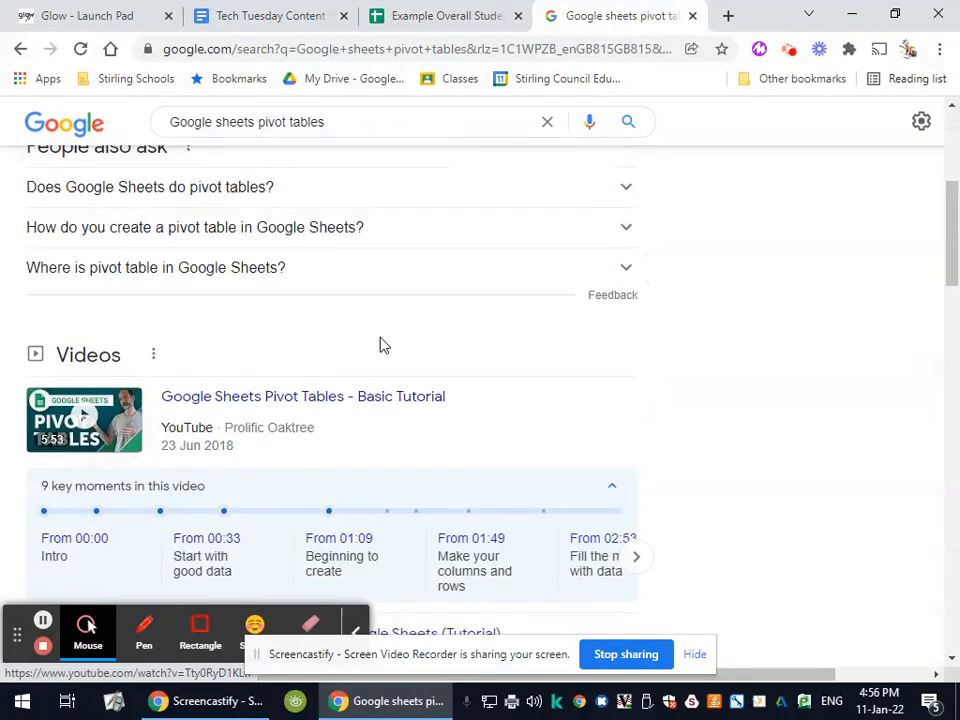
scroll(400, 300, "down", 2)
left_click(440, 20)
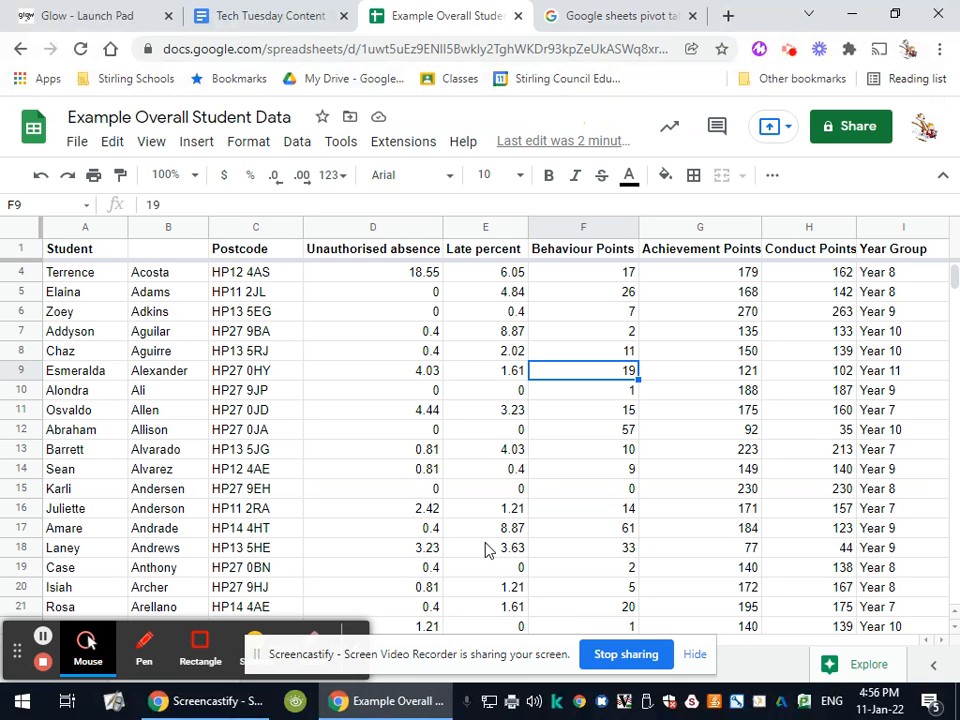
left_click_drag(450, 658, 668, 697)
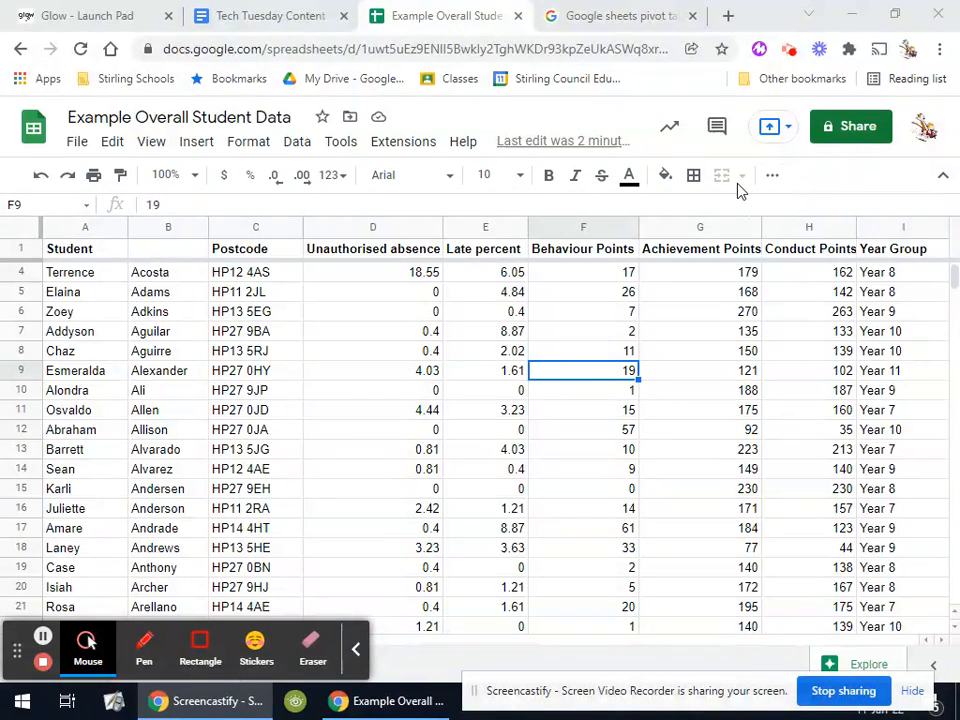
Create a filter on the Unauthorised absence column only
left_click(772, 178)
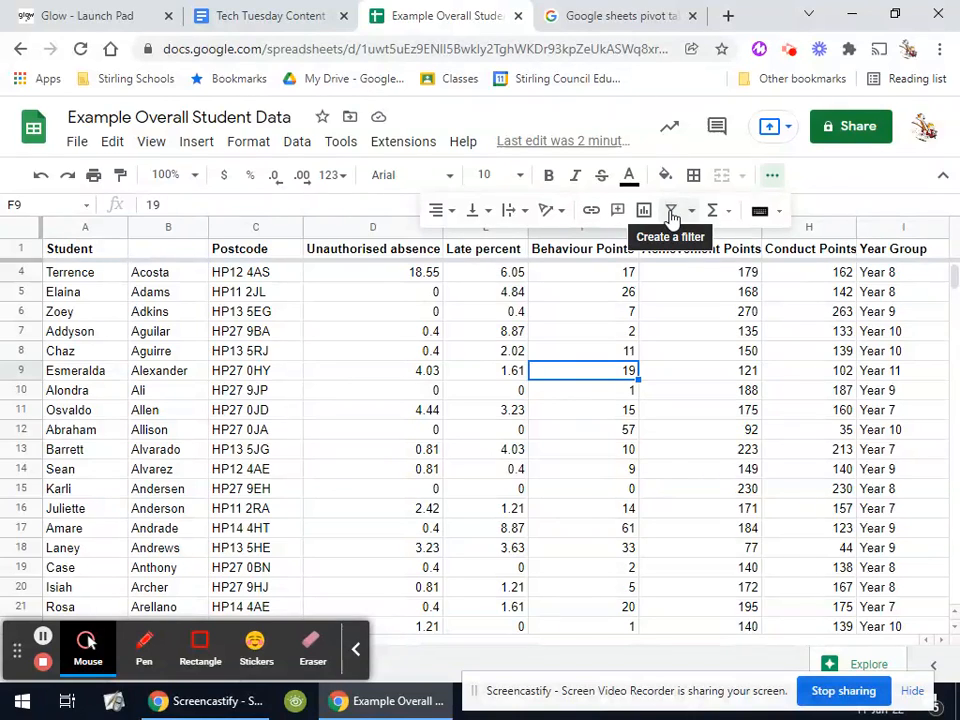
left_click(370, 227)
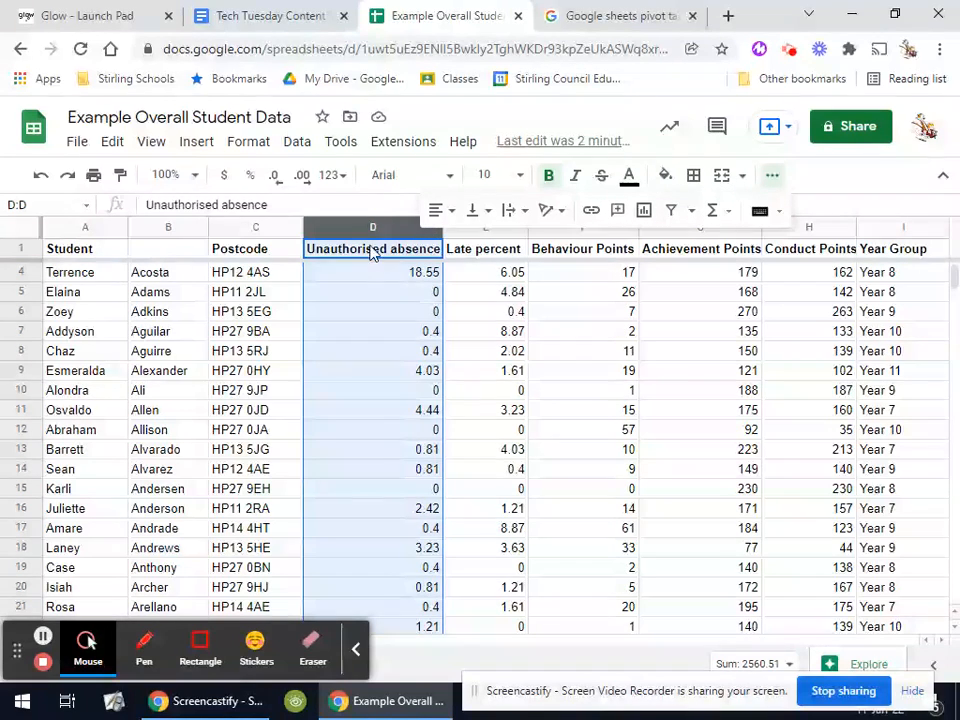
left_click(679, 213)
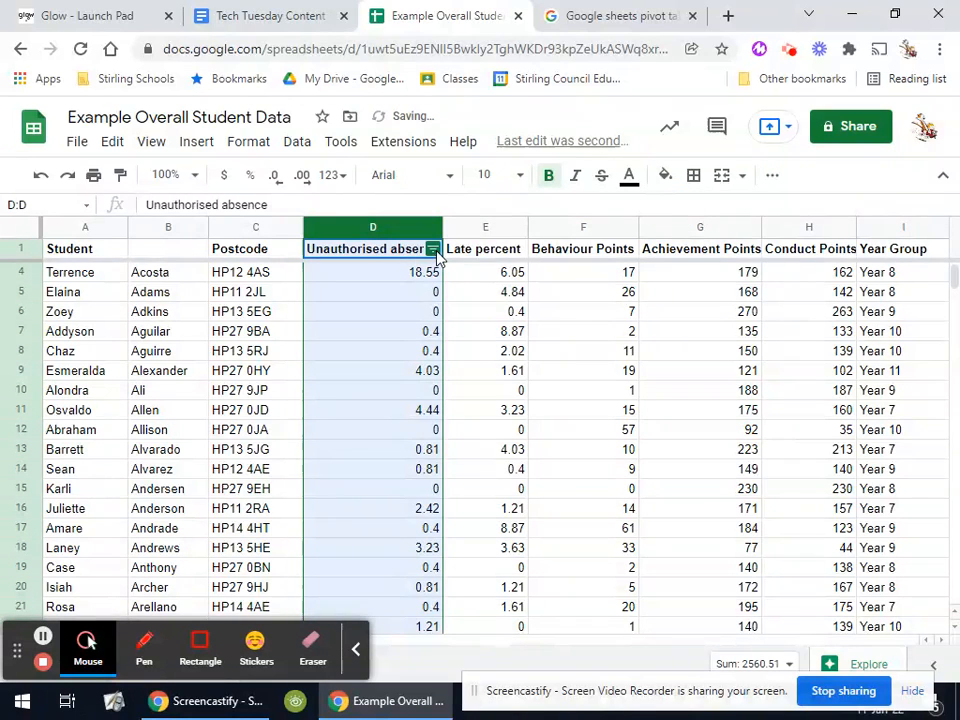
Remove the filter from the Unauthorised absence column
left_click(611, 229)
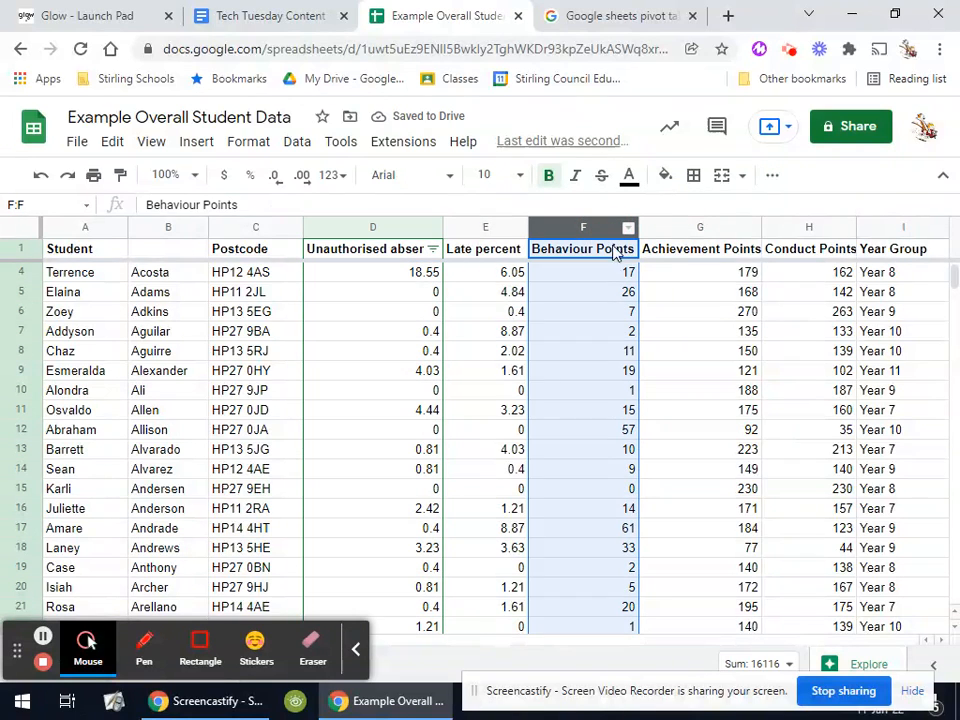
left_click(700, 228)
left_click(786, 250)
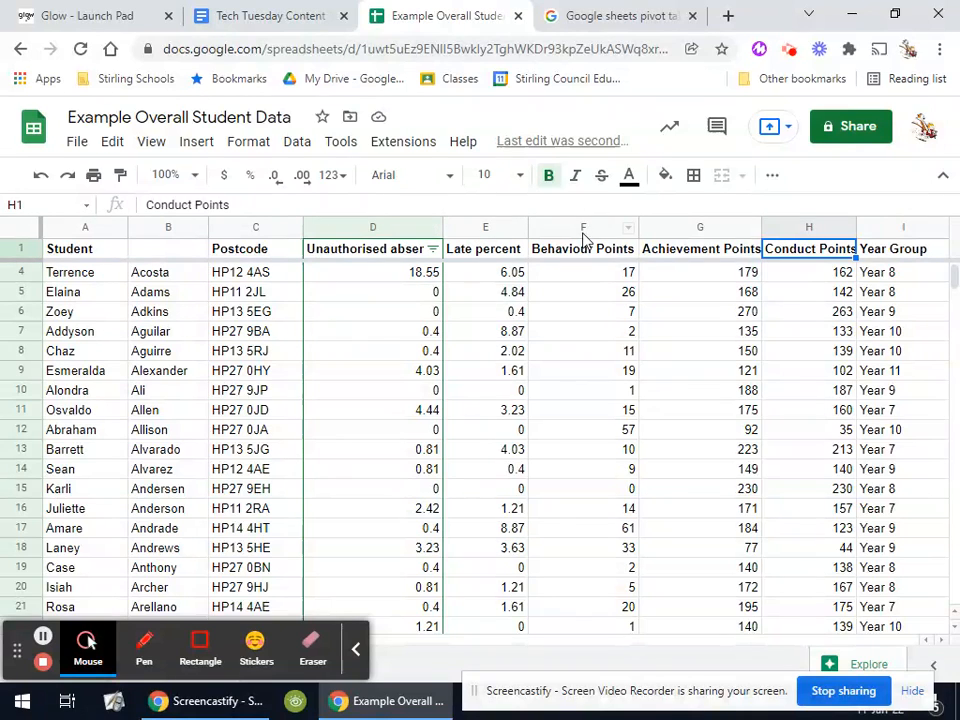
left_click(583, 331)
left_click(388, 228)
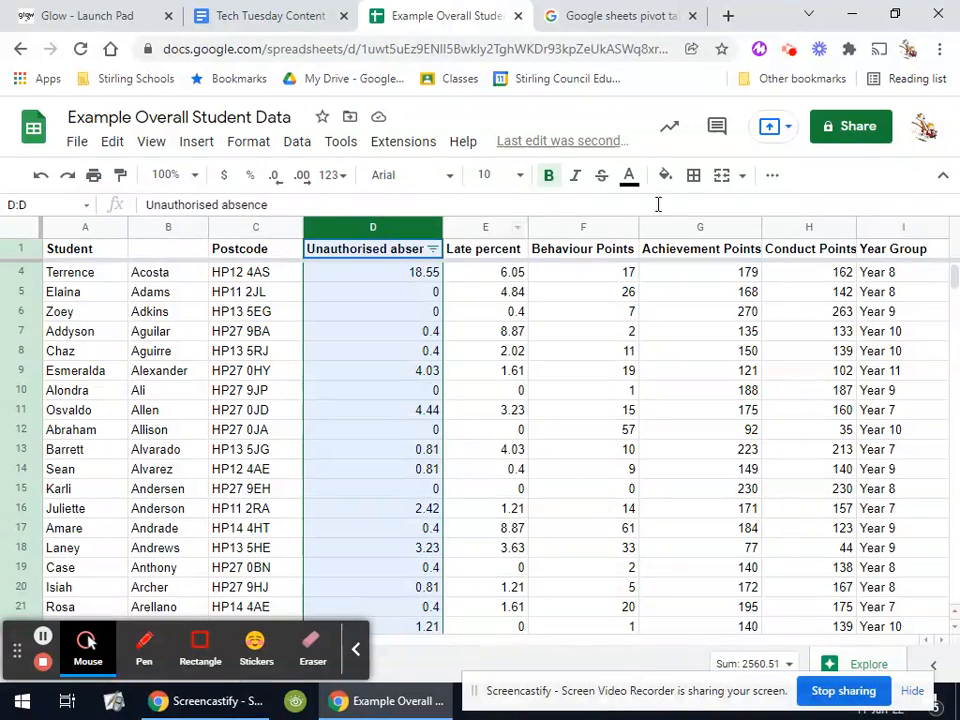
left_click(772, 175)
left_click(671, 210)
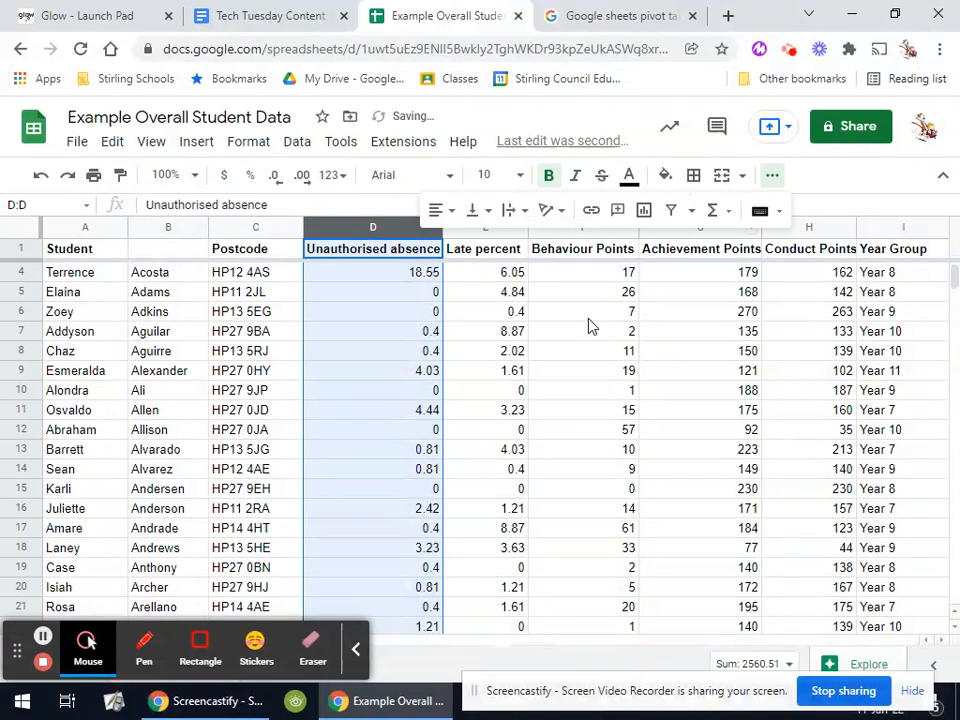
Create a filter across all columns of the student data, starting from a single cell inside the table
left_click(588, 319)
left_click(705, 392)
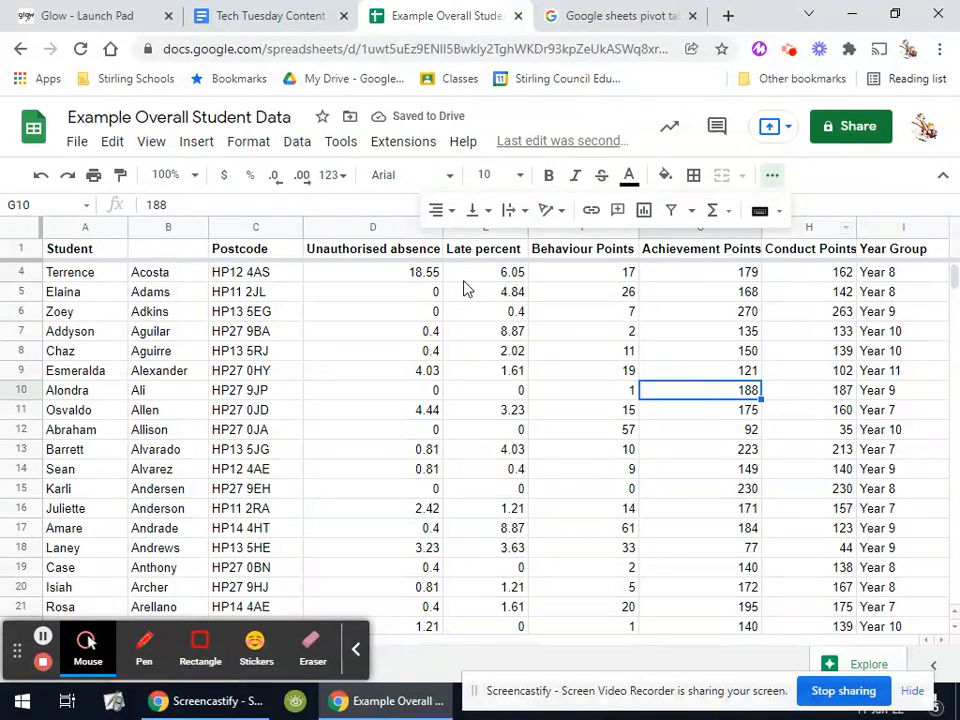
left_click(673, 212)
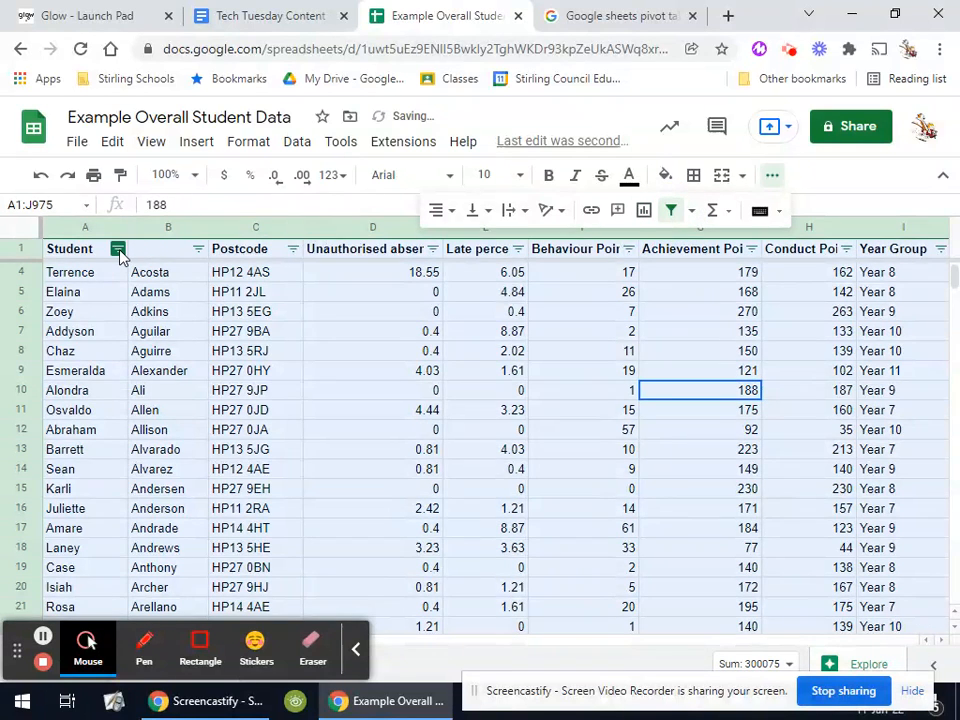
View the sort and filter options of the columns from Student to Late percent, leaving them unchanged
left_click(118, 249)
left_click(199, 249)
left_click(292, 249)
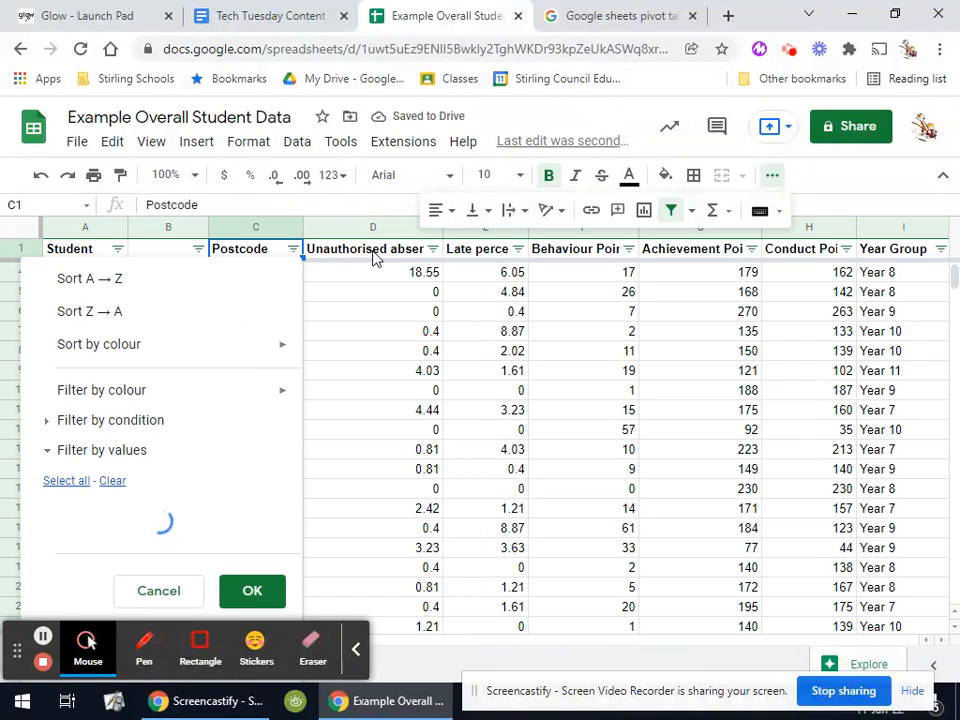
left_click(432, 249)
left_click(518, 249)
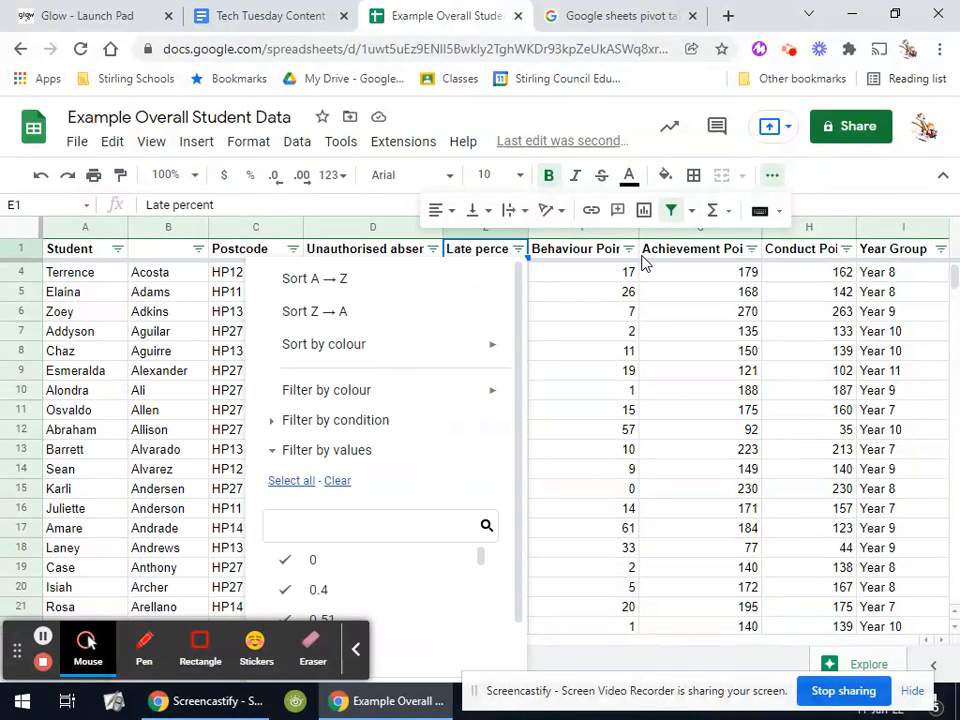
left_click(600, 332)
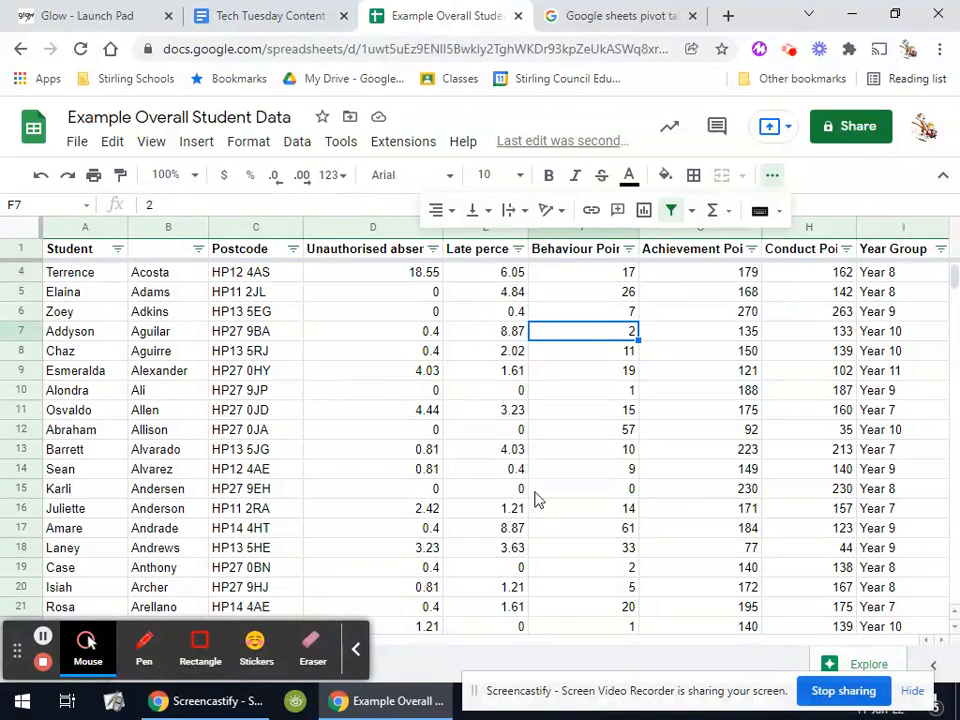
Filter the House column by values to show only Chestnut
left_click(357, 650)
left_click_drag(311, 640, 422, 641)
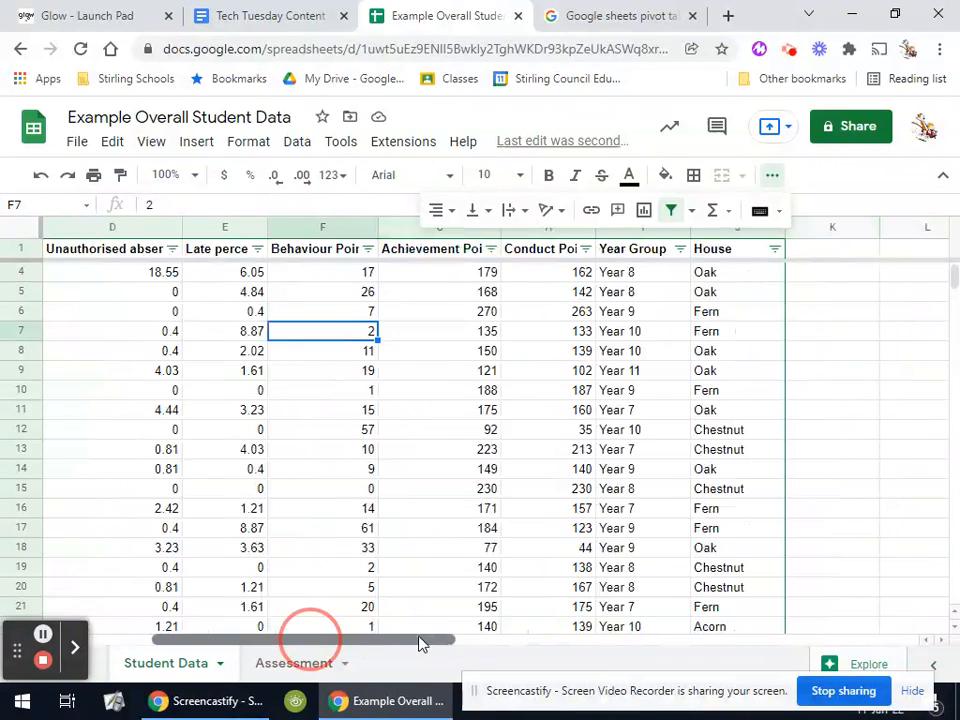
left_click(775, 251)
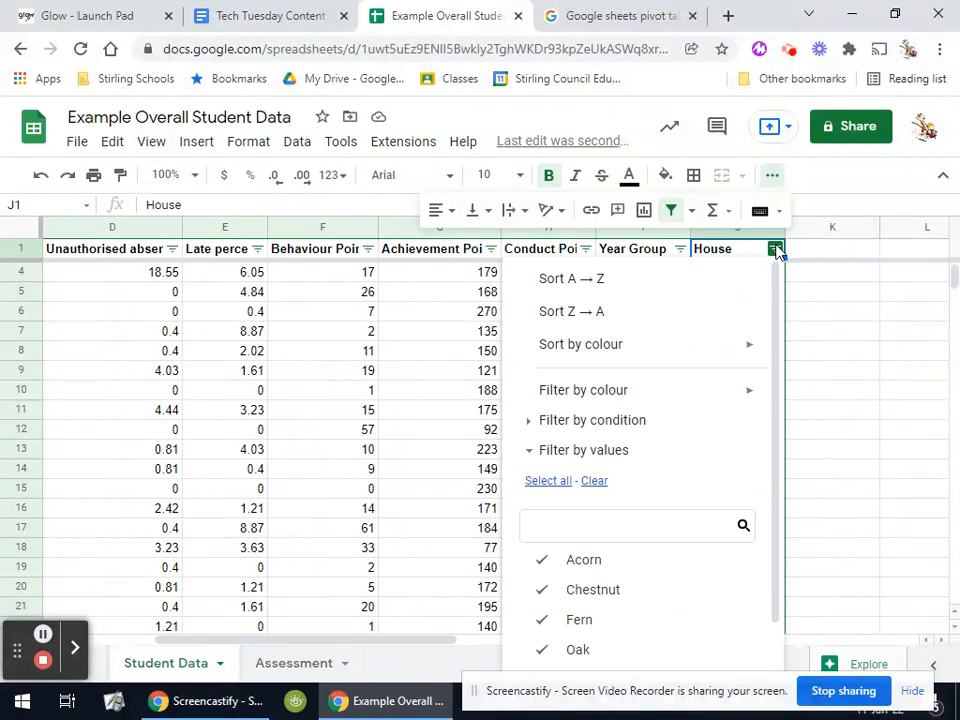
left_click(596, 482)
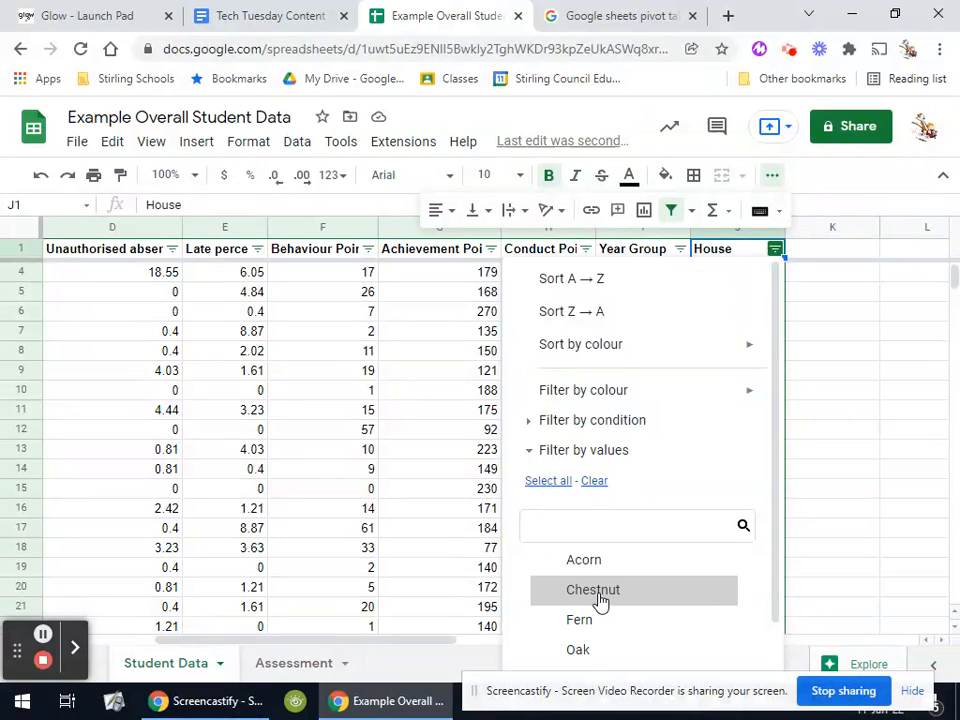
scroll(745, 622, "down", 2)
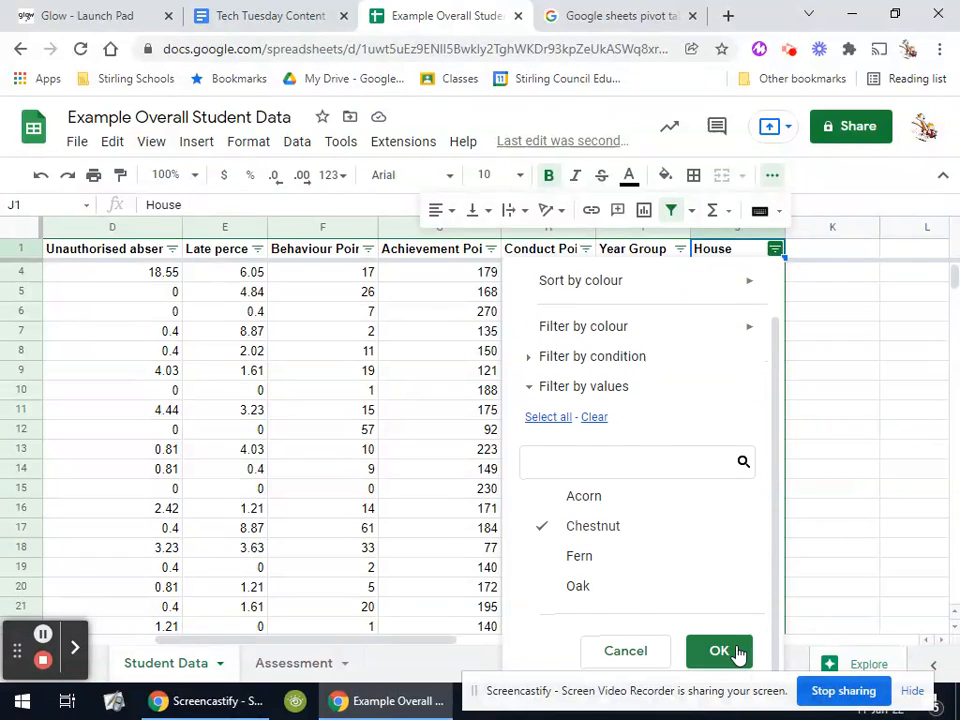
left_click(737, 652)
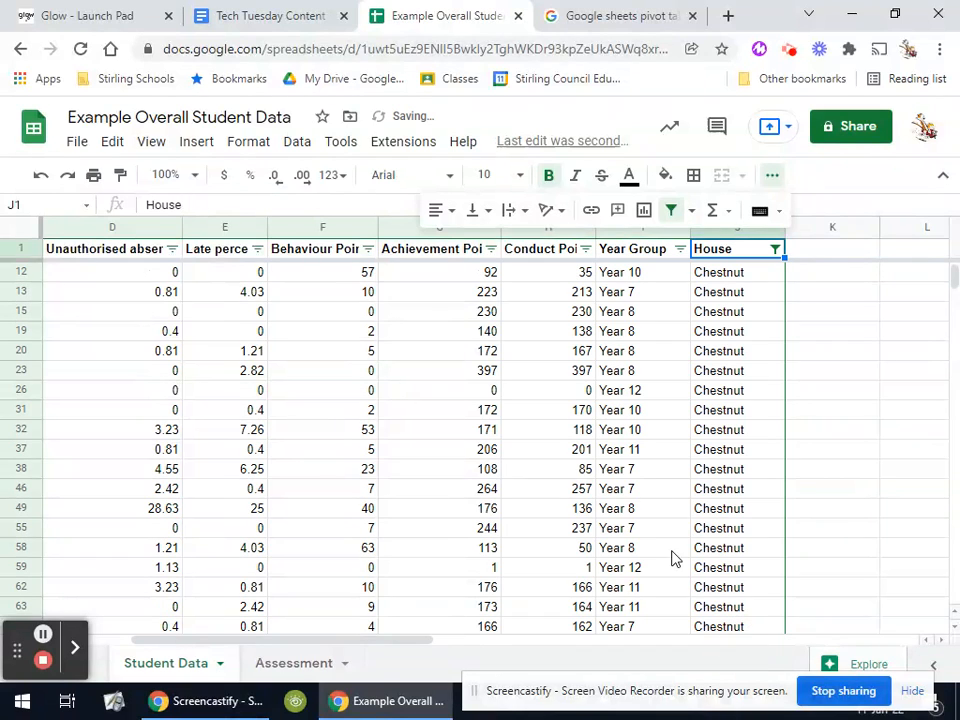
Filter the Year Group column by values to show only Year 10
left_click(679, 249)
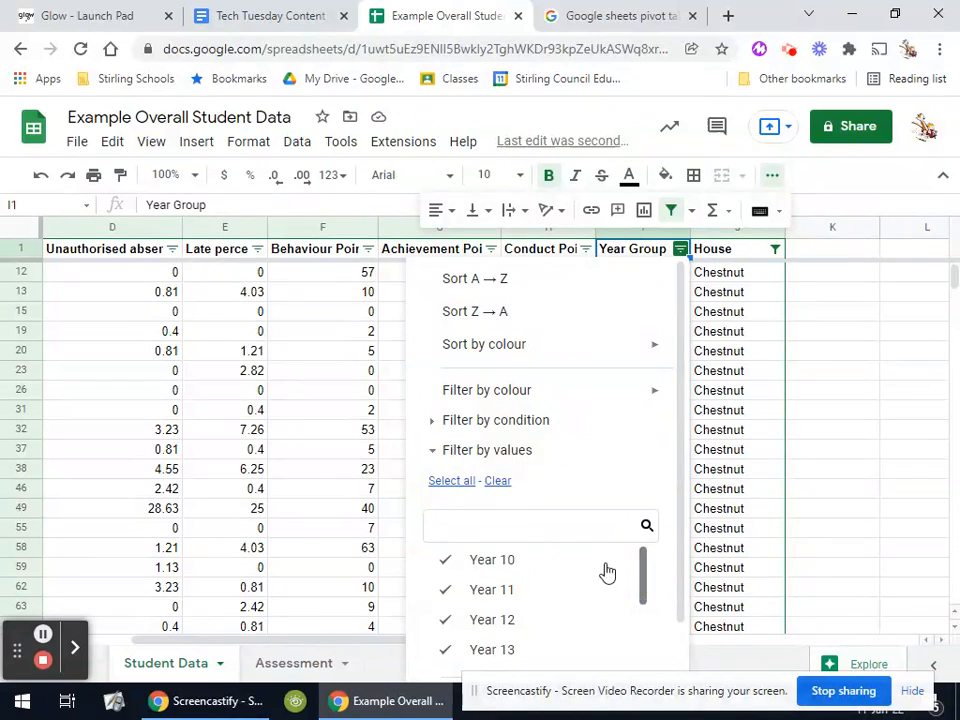
left_click(499, 482)
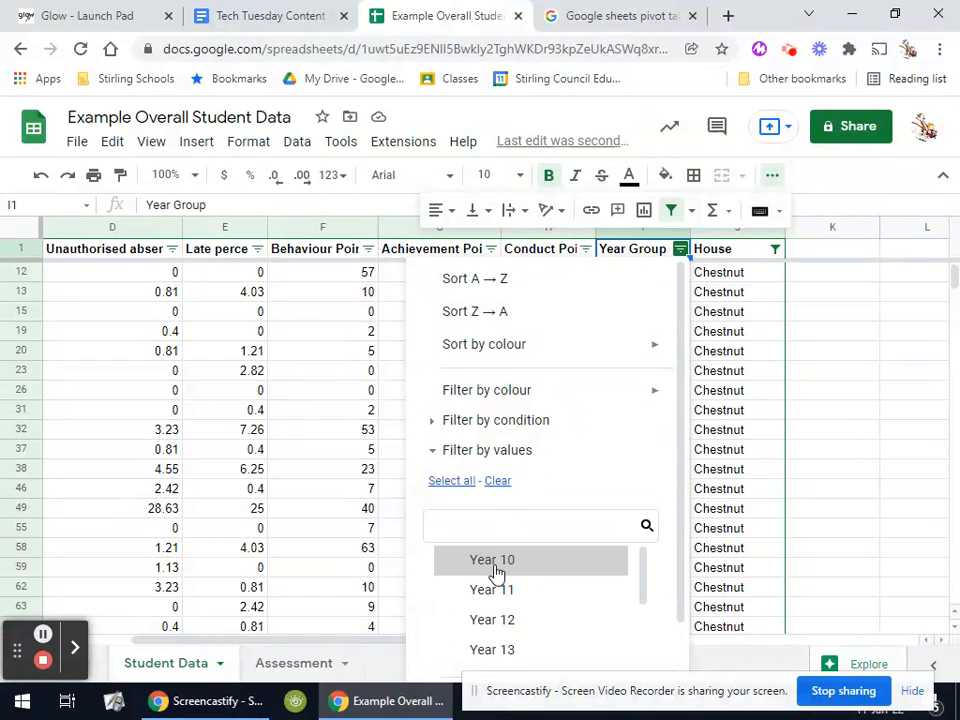
left_click(497, 563)
scroll(630, 585, "down", 4)
scroll(660, 628, "down", 2)
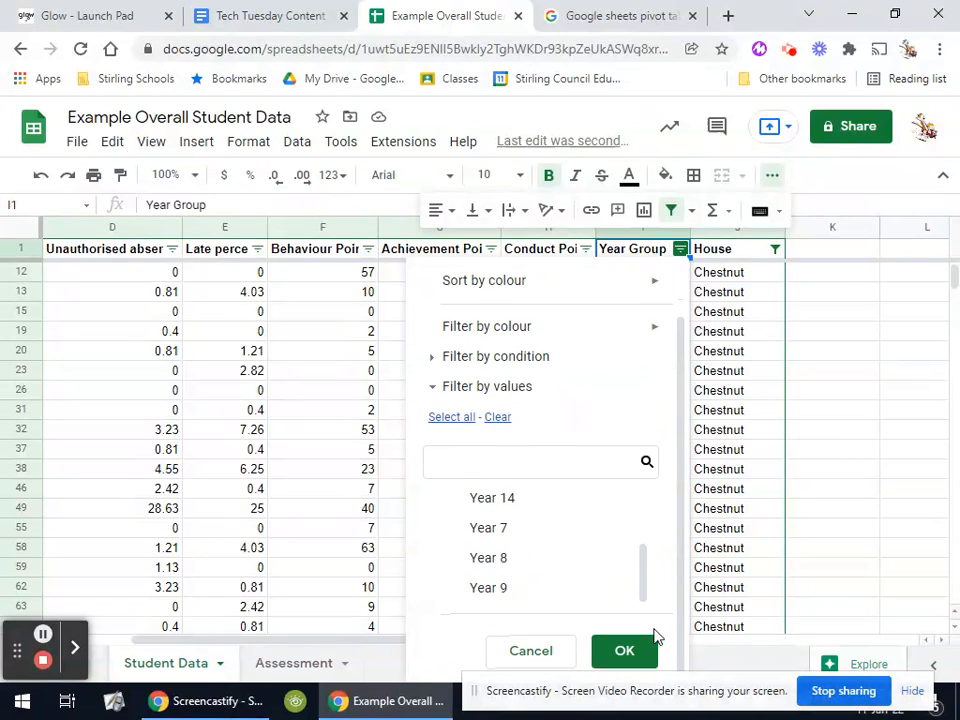
left_click(624, 650)
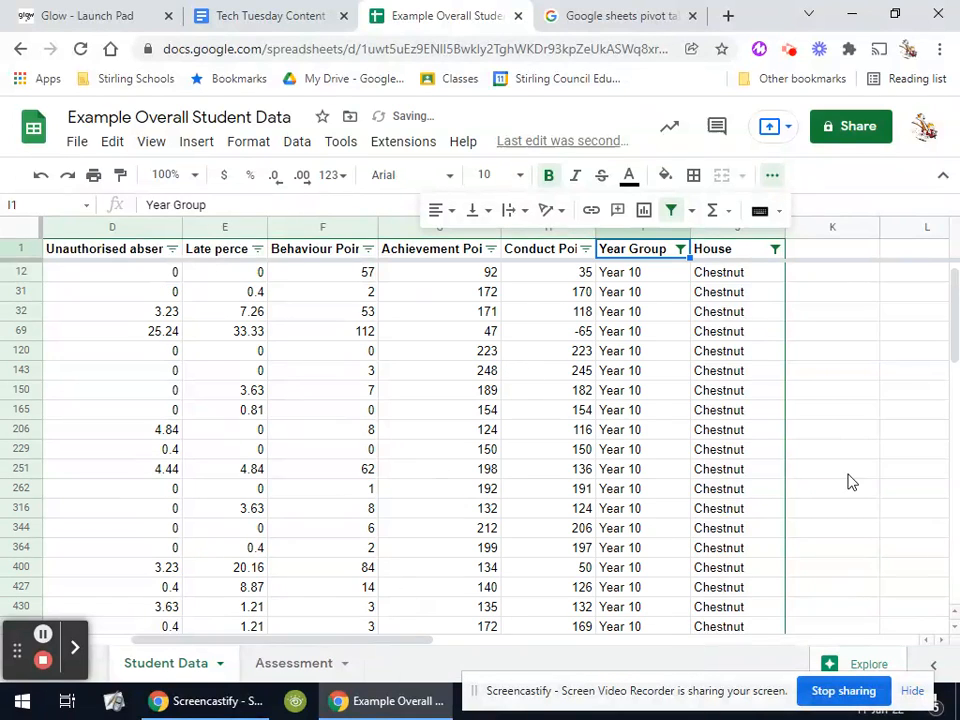
Undo the Year Group and House filters
left_click_drag(385, 640, 360, 634)
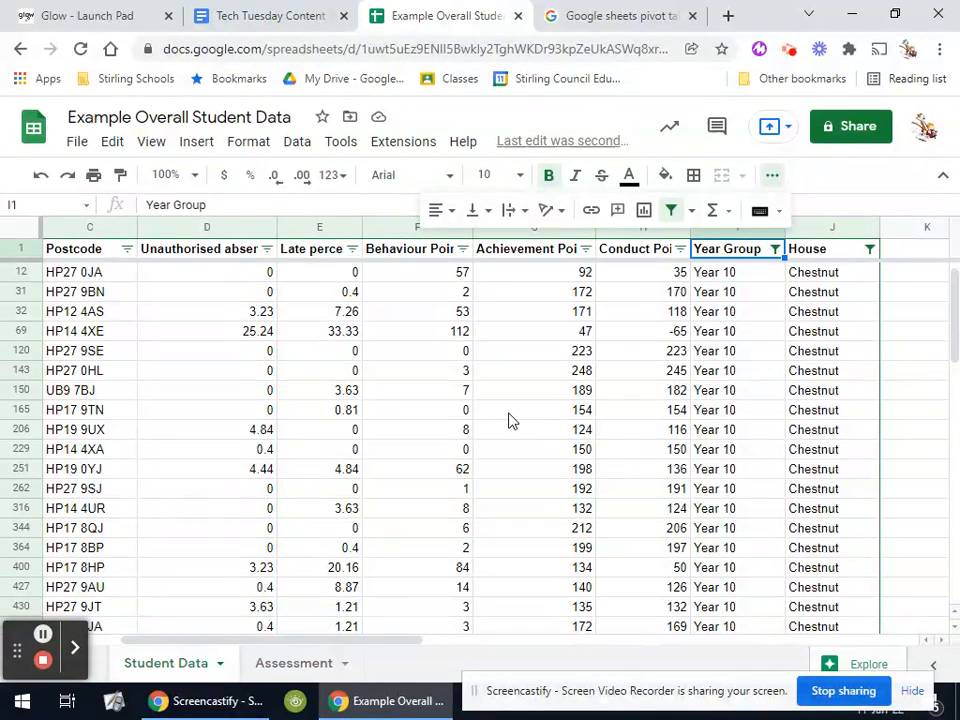
key("ctrl+z")
key("ctrl+z")
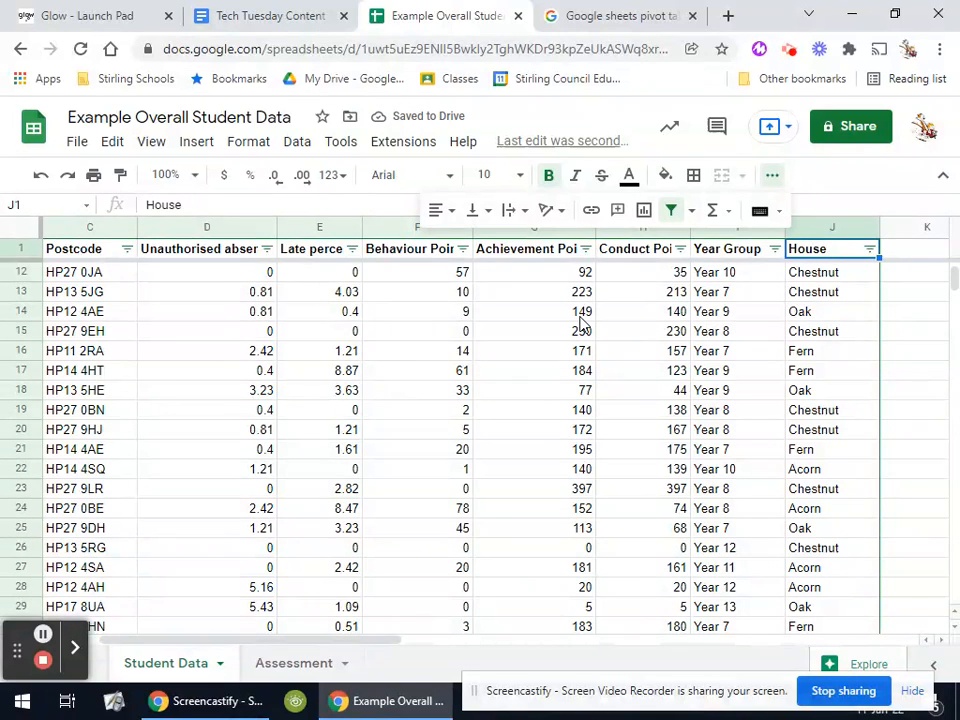
Browse the list of values in the Achievement Points column's filter
left_click(585, 248)
scroll(490, 586, "down", 2)
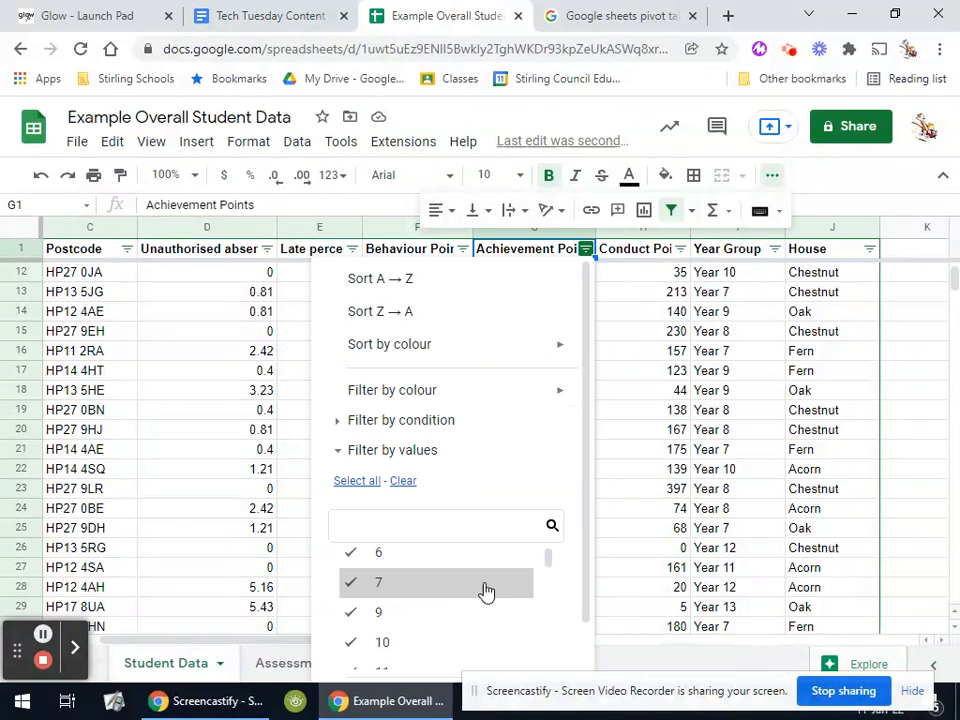
scroll(407, 600, "up", 1)
scroll(400, 608, "down", 4)
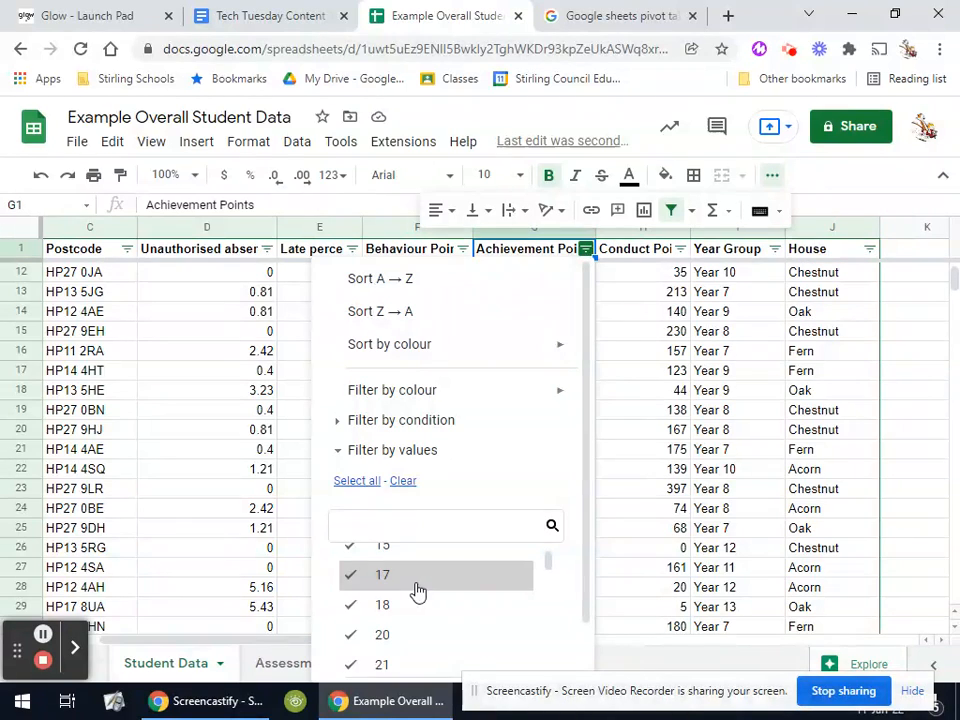
scroll(420, 575, "down", 2)
scroll(420, 578, "up", 2)
scroll(412, 610, "down", 2)
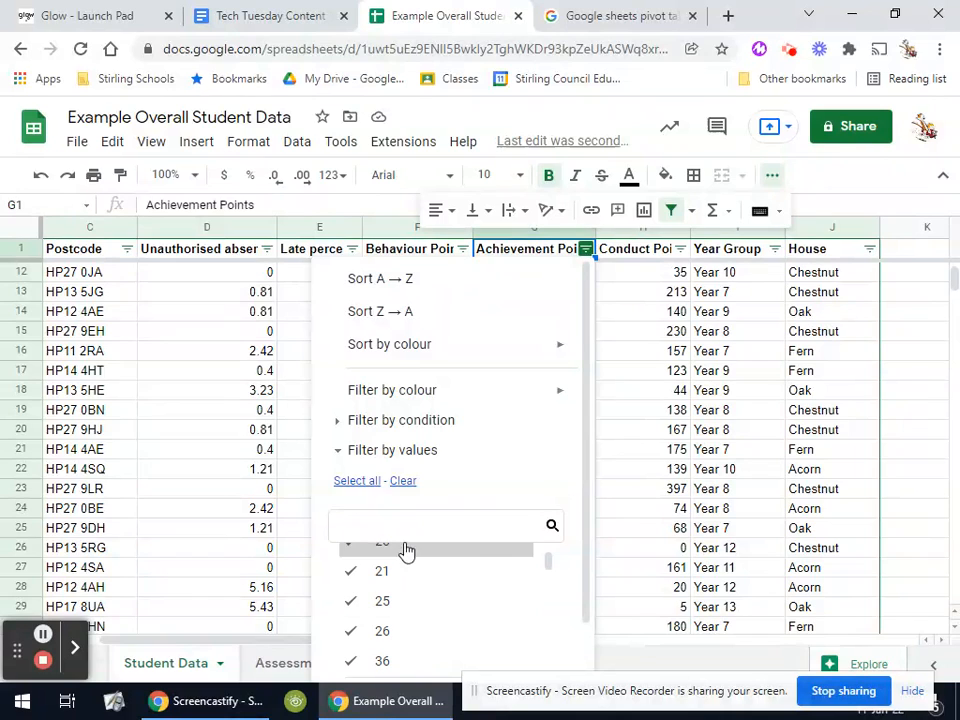
Clear all values in the Achievement Points value filter and select them all again
left_click(403, 481)
scroll(432, 640, "down", 2)
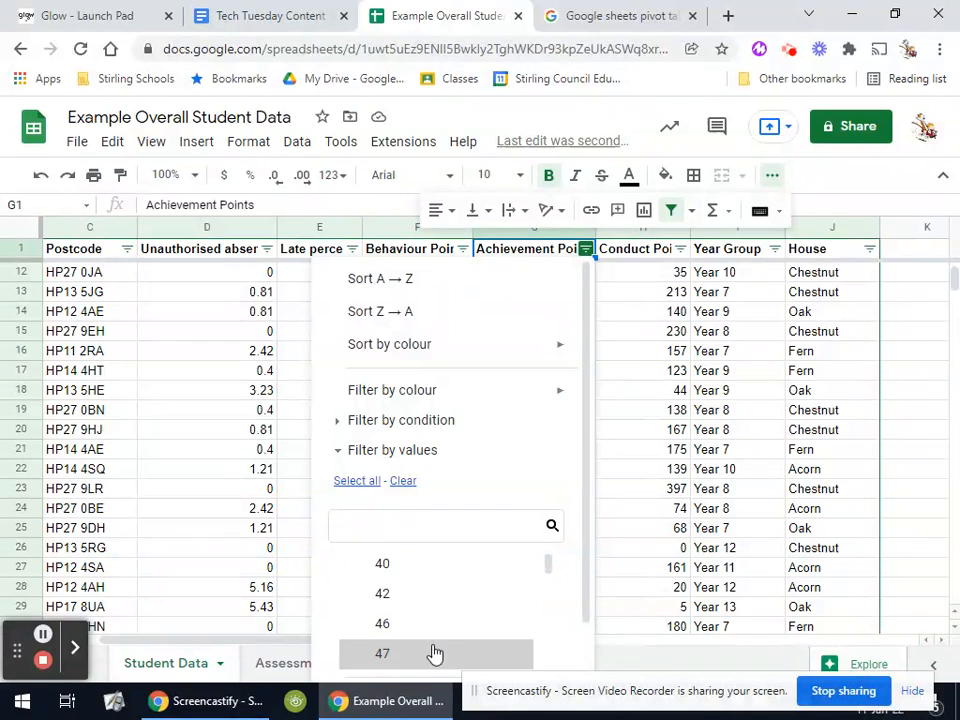
scroll(433, 648, "up", 8)
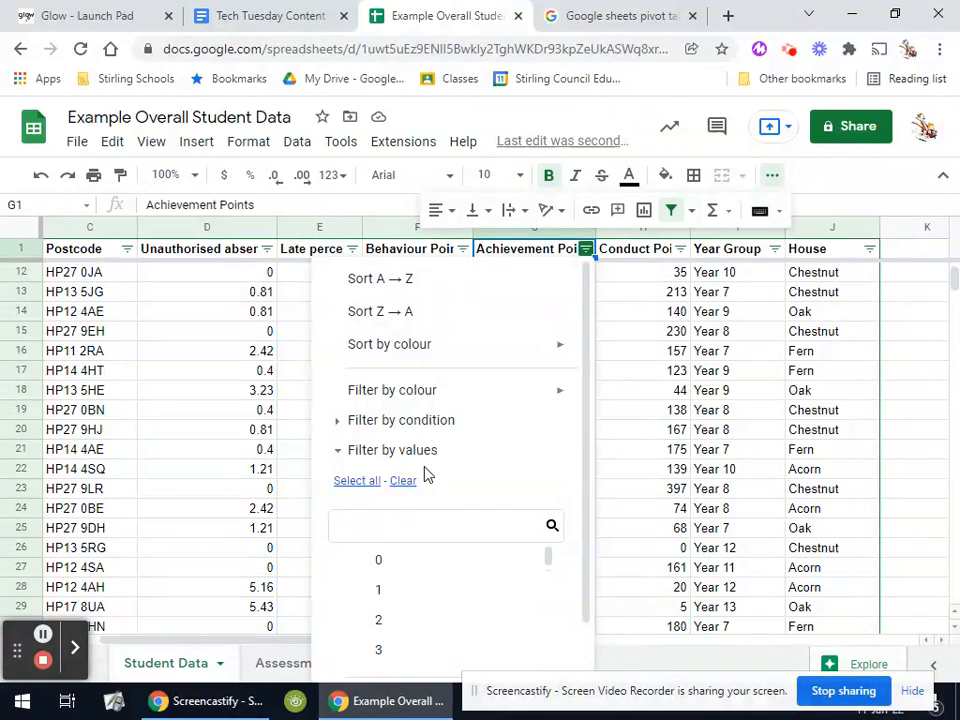
left_click(371, 484)
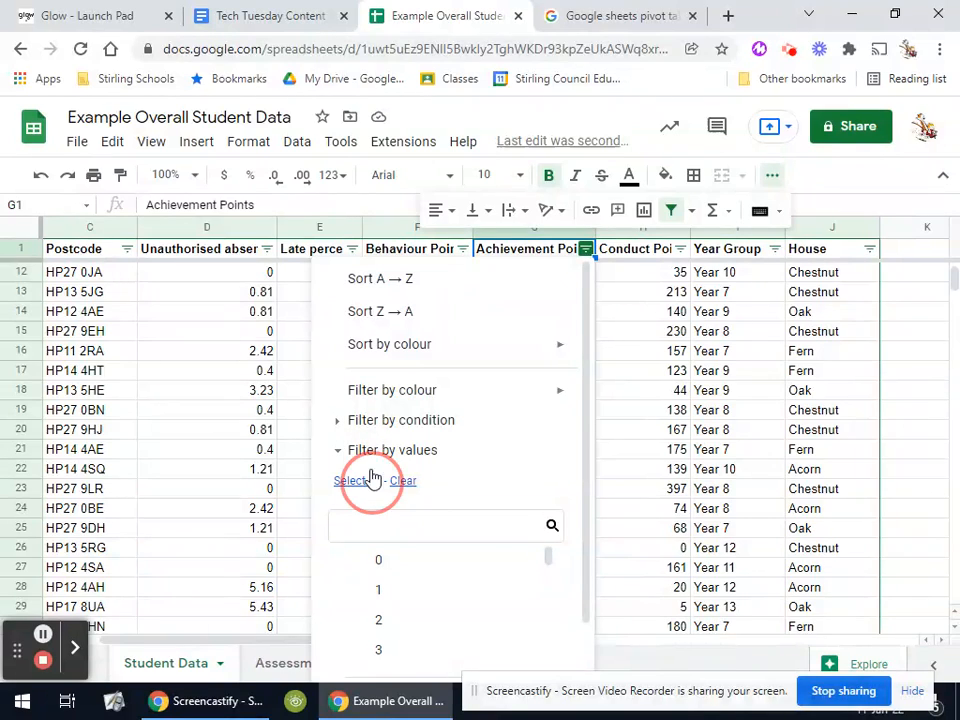
Filter the Achievement Points column by condition to show only values greater than 80, and look through the remaining rows
left_click(338, 423)
left_click(528, 468)
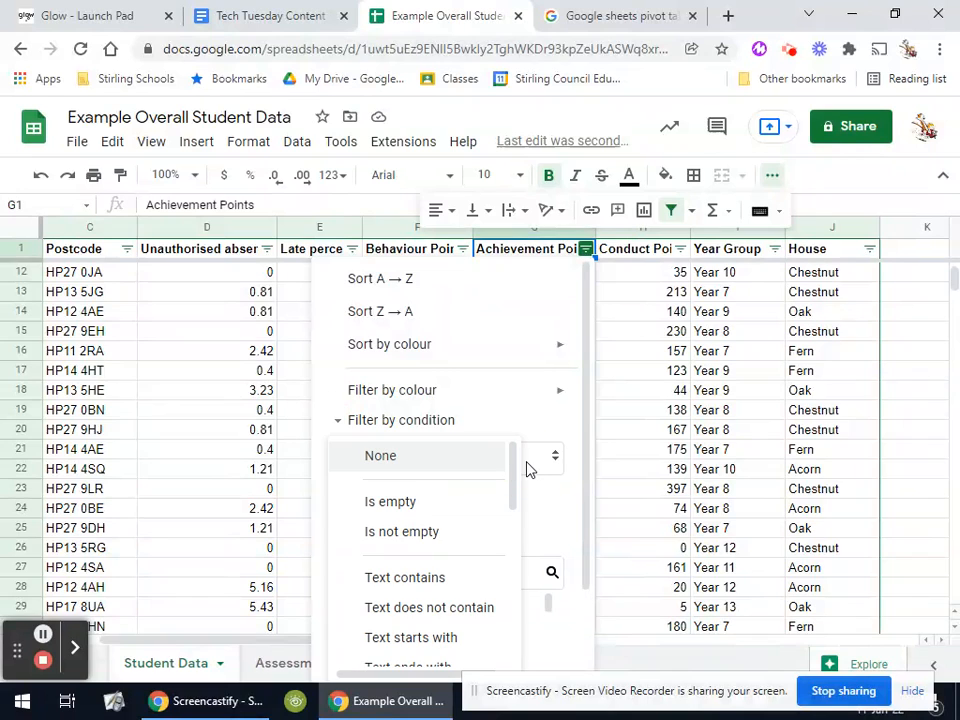
scroll(465, 521, "down", 3)
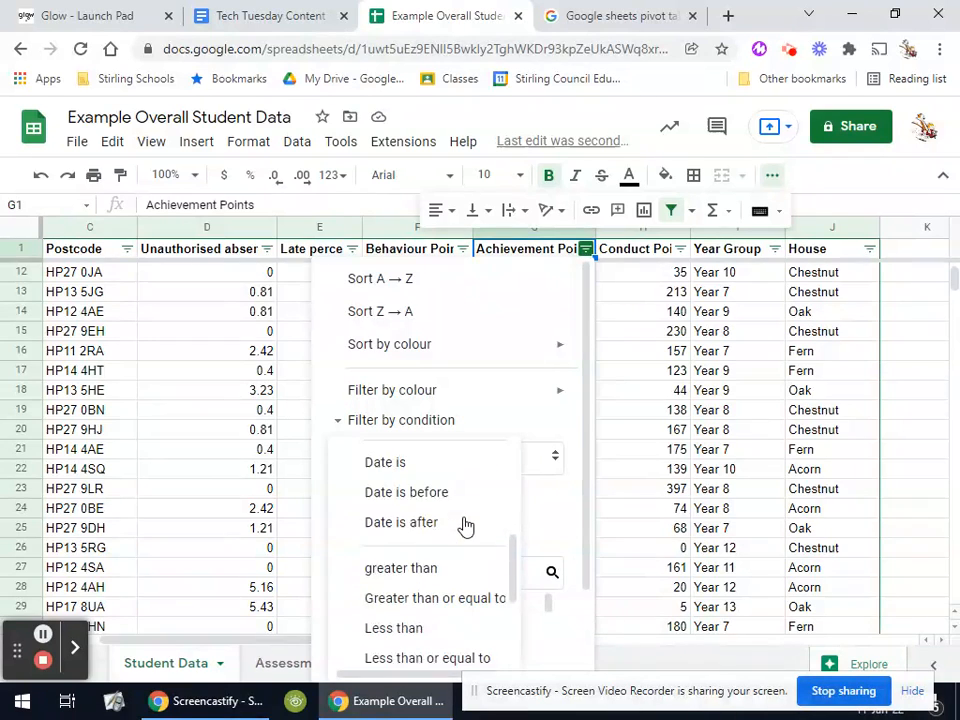
scroll(447, 560, "down", 3)
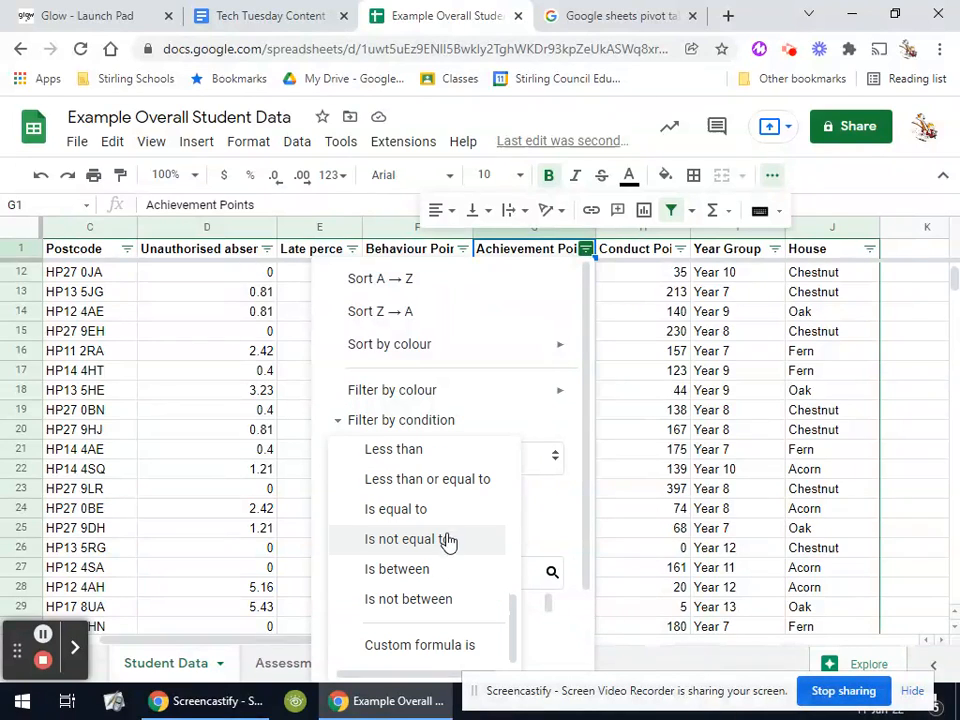
scroll(447, 575, "up", 2)
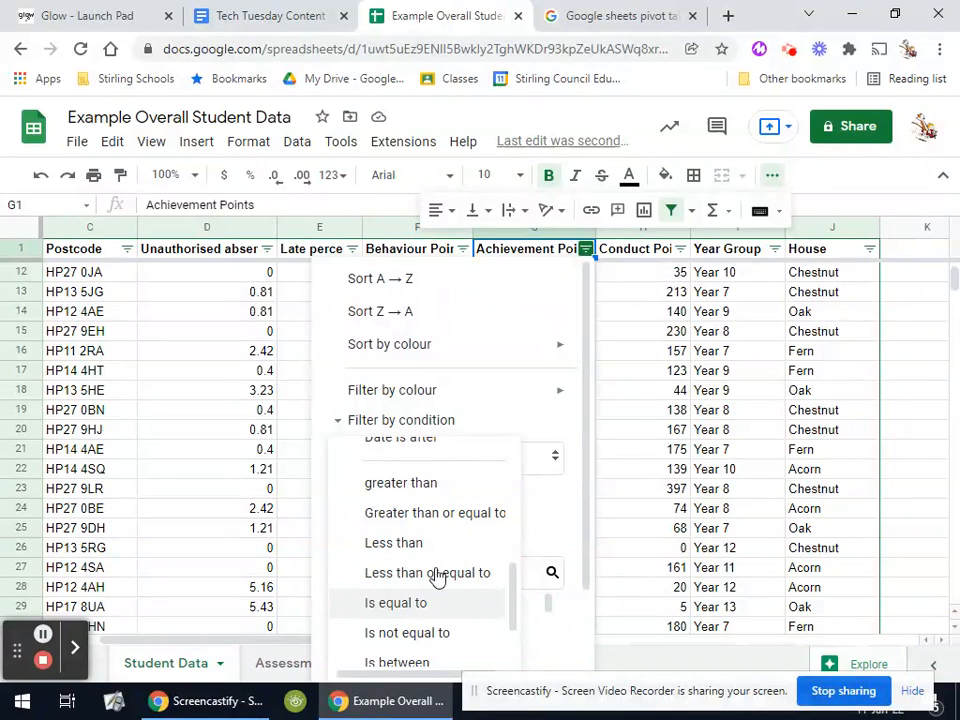
left_click(443, 488)
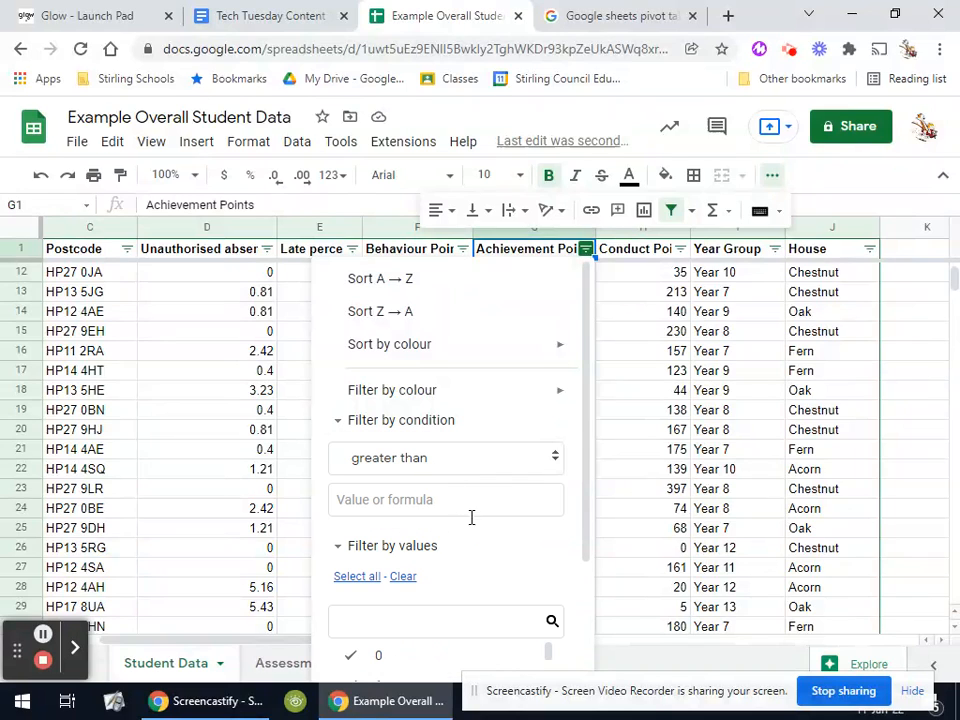
left_click(480, 499)
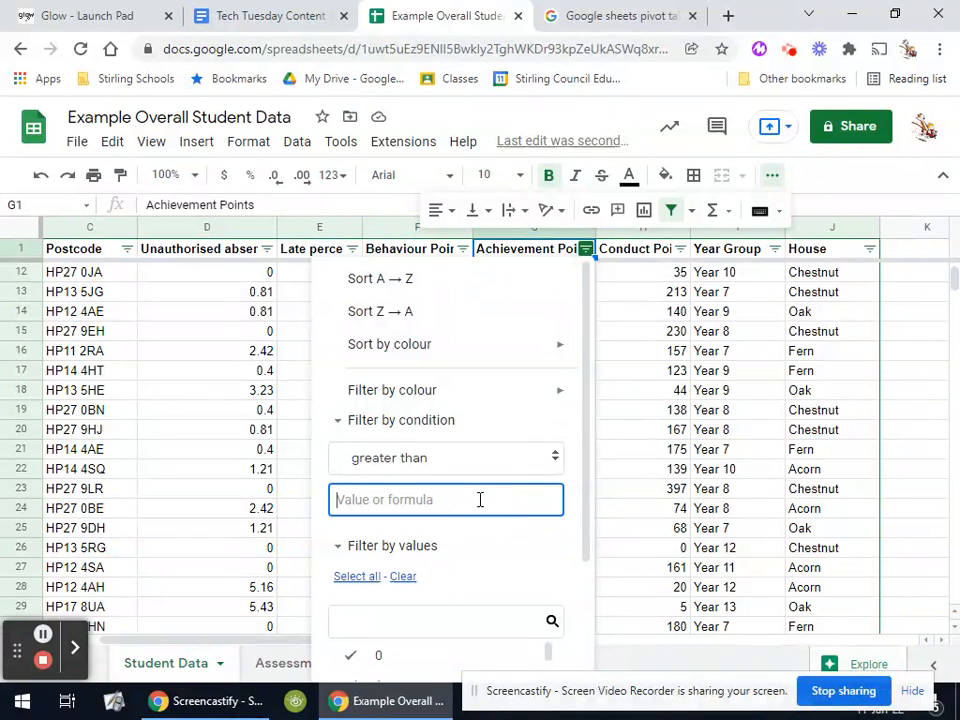
type("80")
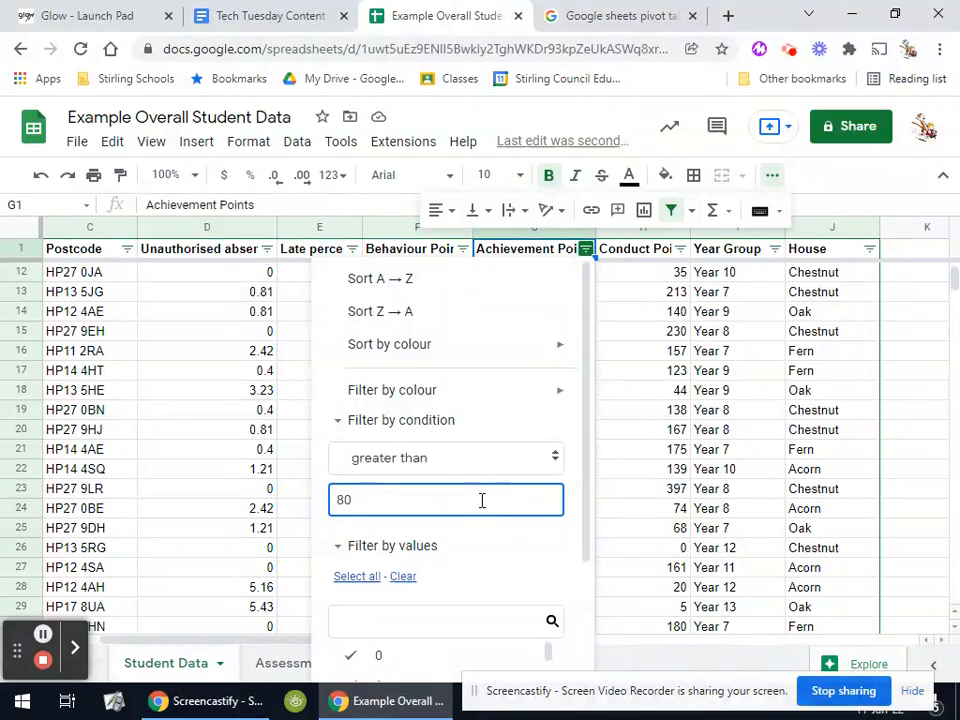
scroll(482, 500, "down", 2)
scroll(540, 536, "down", 5)
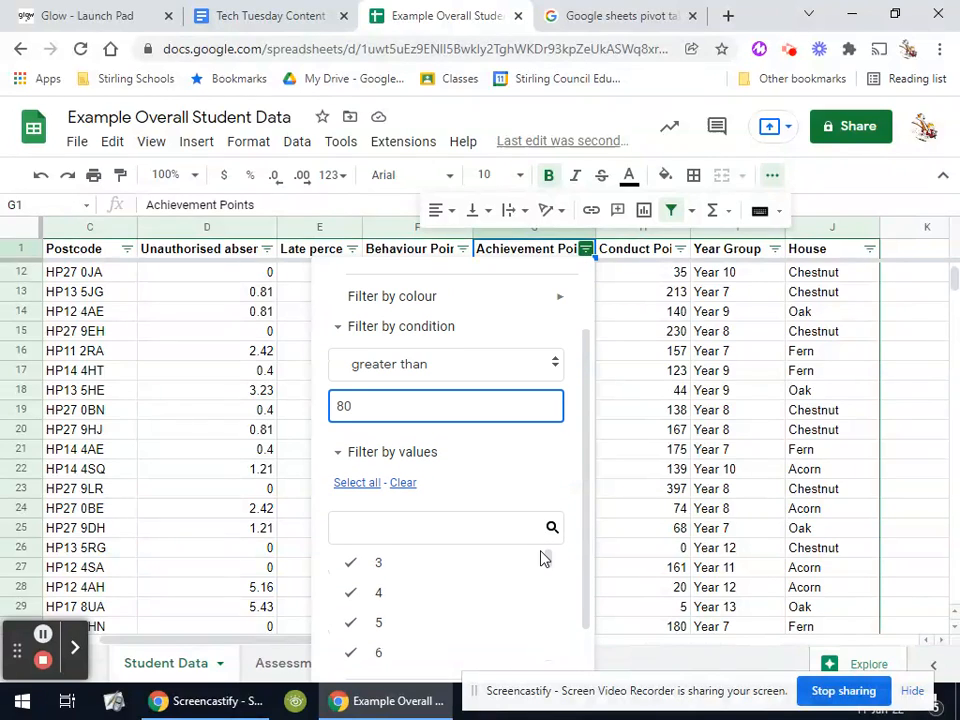
scroll(568, 602, "down", 2)
left_click(553, 652)
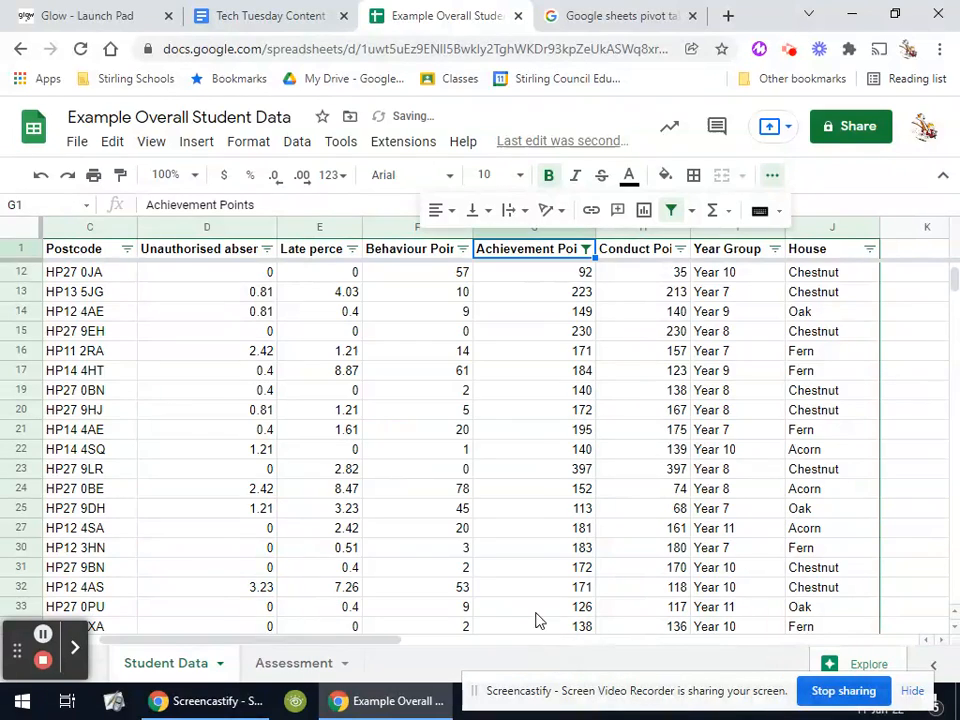
scroll(574, 514, "down", 15)
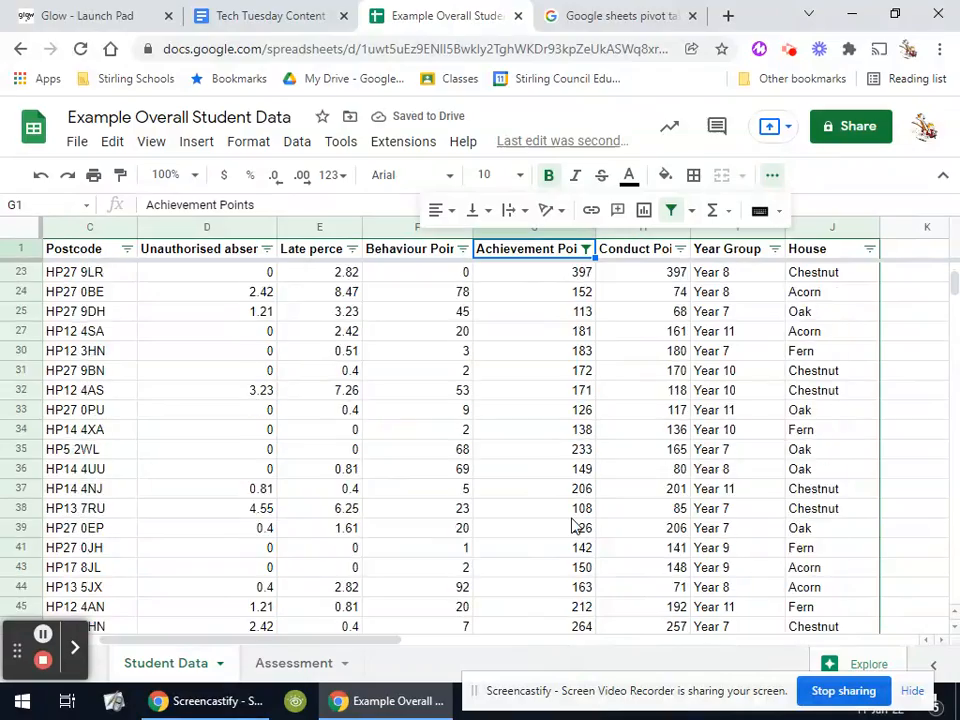
scroll(575, 525, "up", 17)
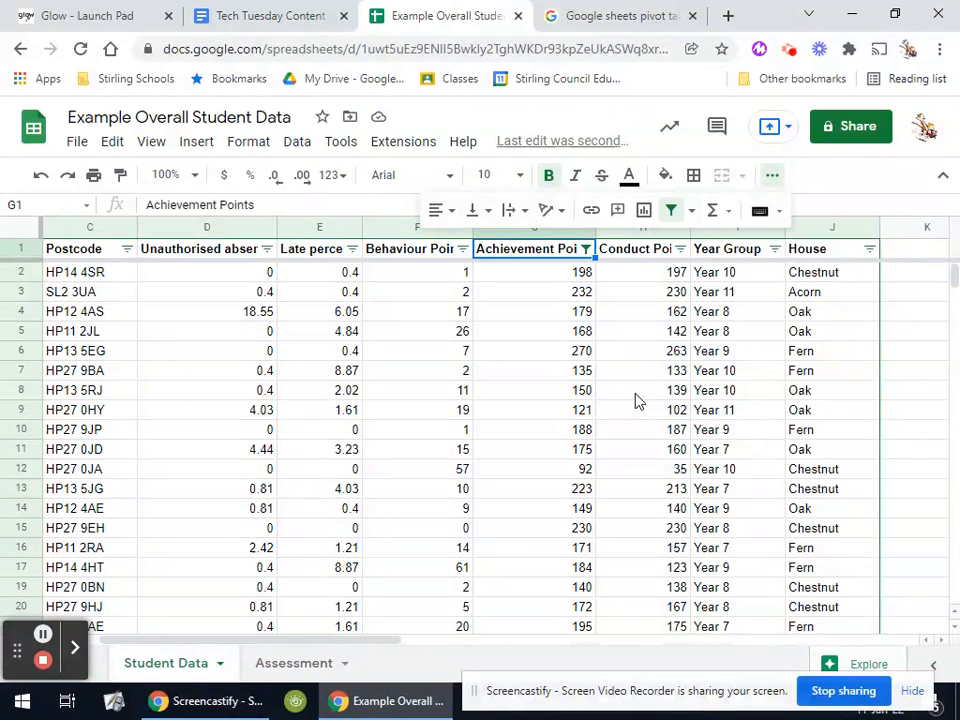
Turn off the filter on the student data and look over the unfiltered rows
left_click(671, 210)
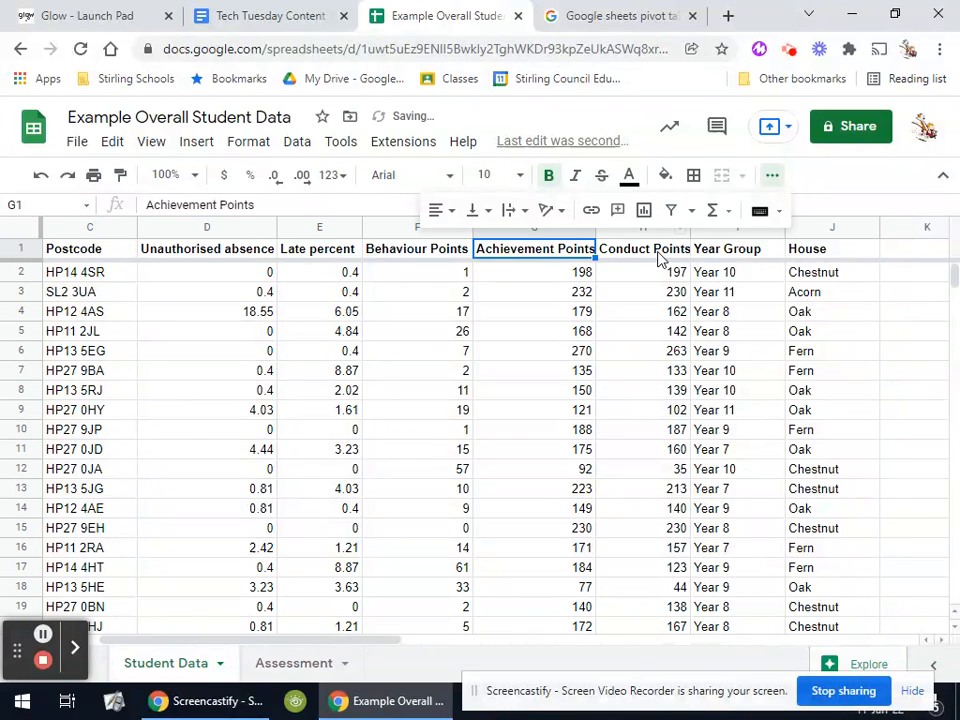
left_click(624, 334)
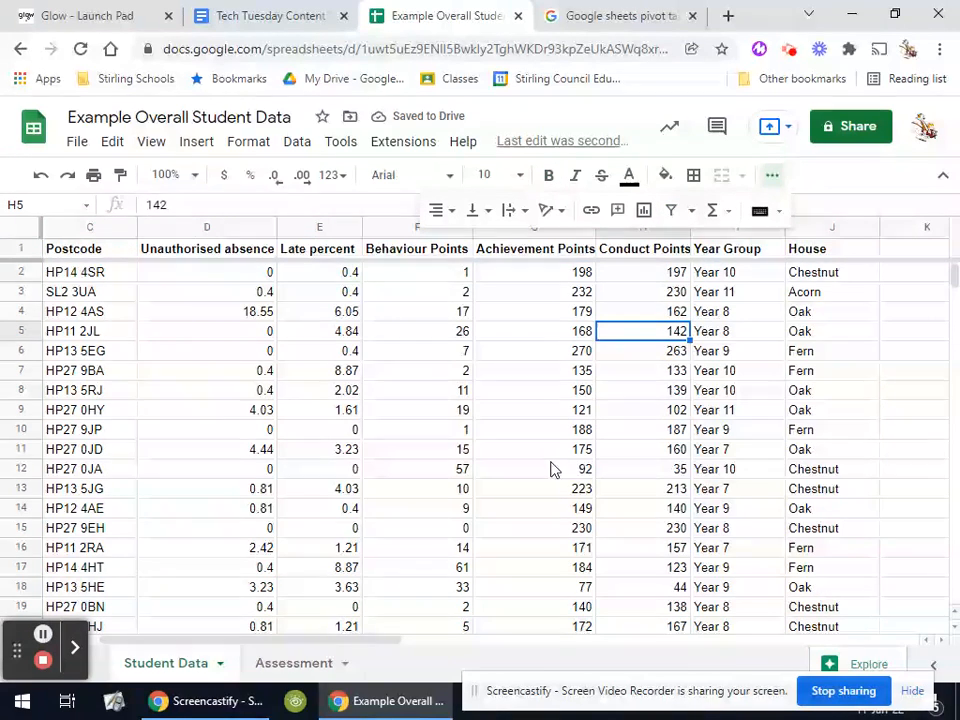
scroll(553, 500, "down", 10)
scroll(555, 518, "up", 10)
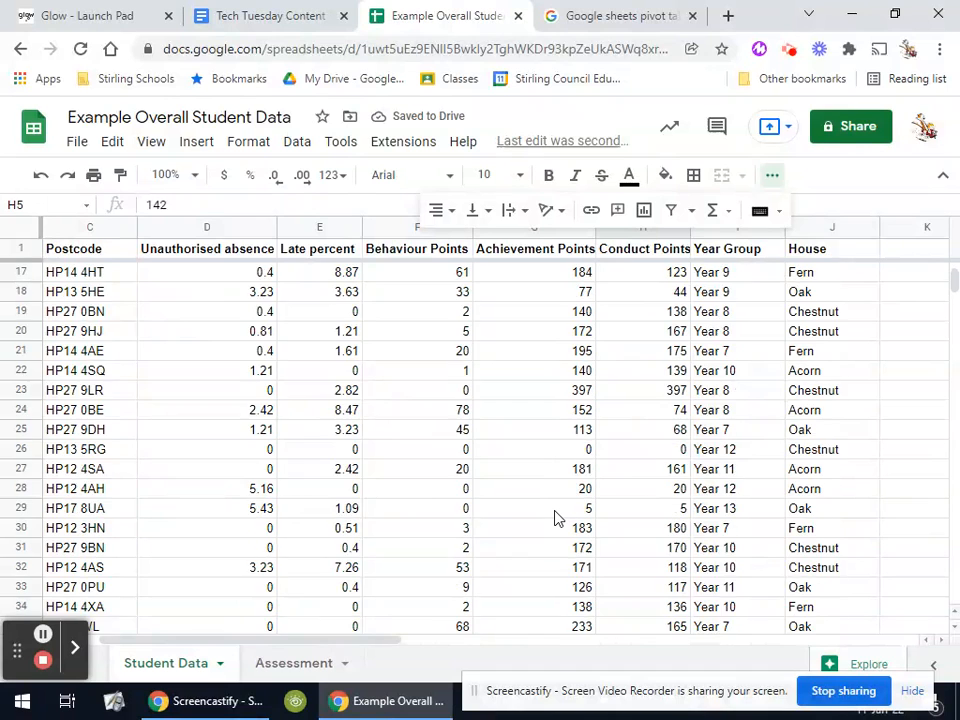
Create a new filter view of the student data and name it Example
left_click(693, 212)
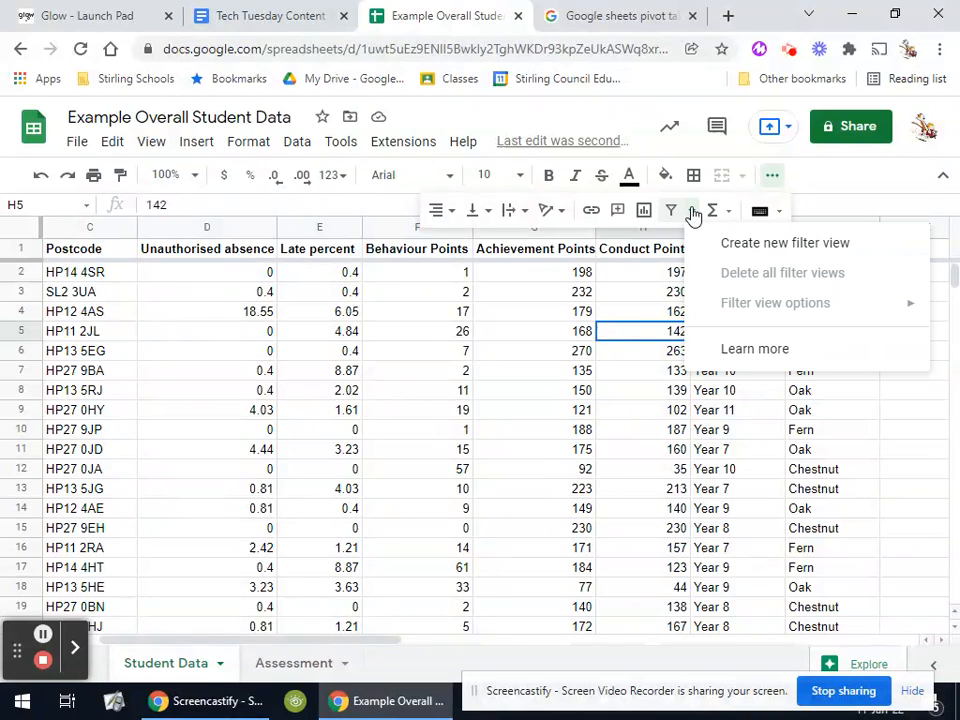
left_click(790, 246)
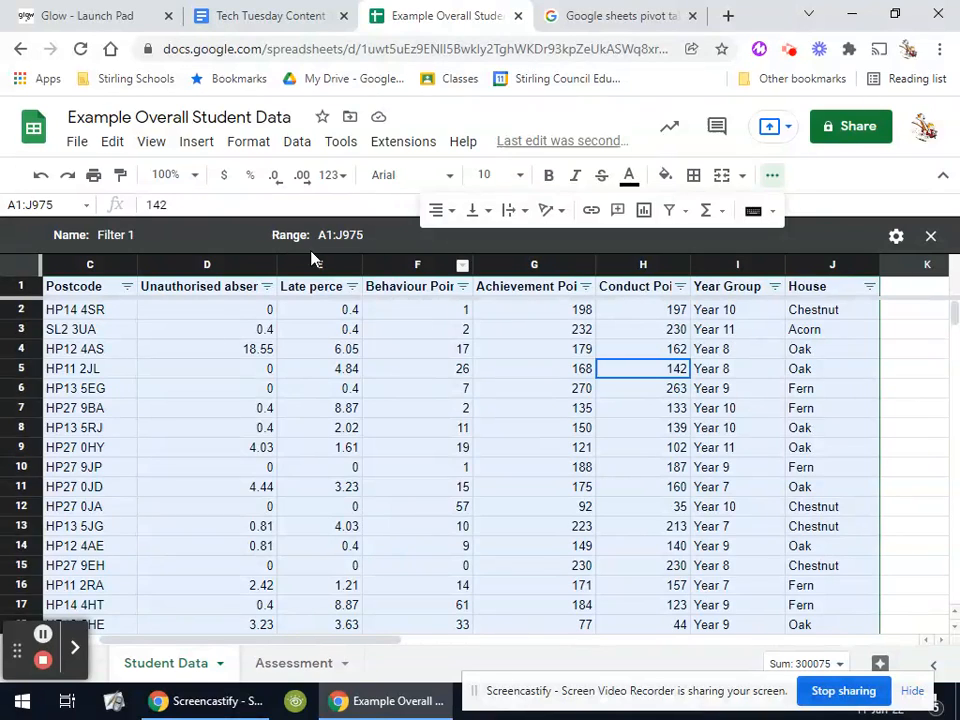
double_click(112, 236)
left_click_drag(110, 238, 138, 237)
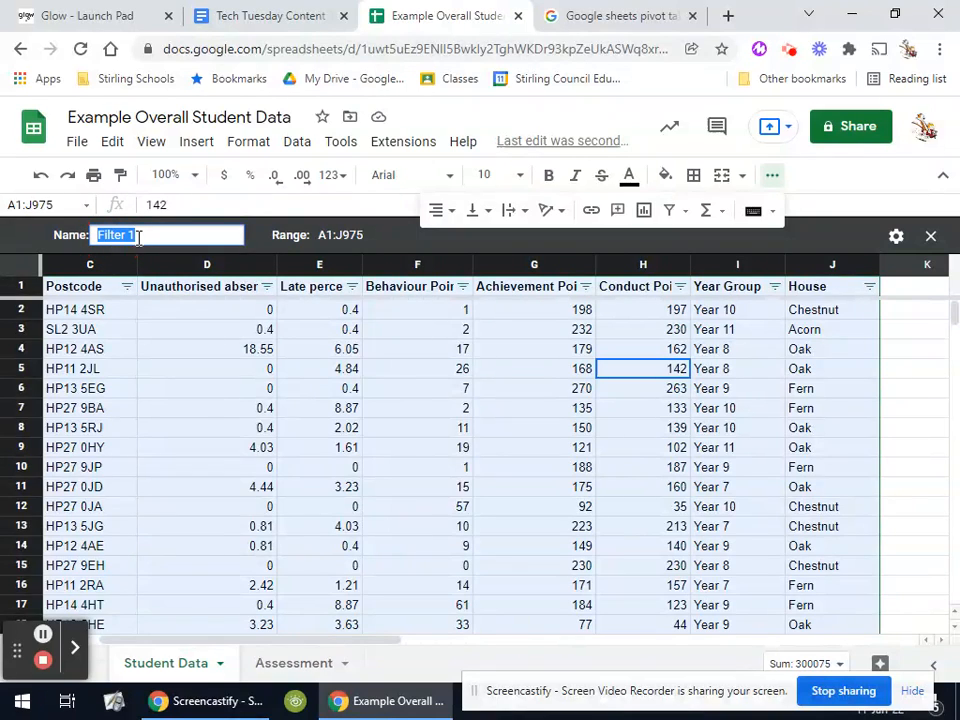
type("Exam")
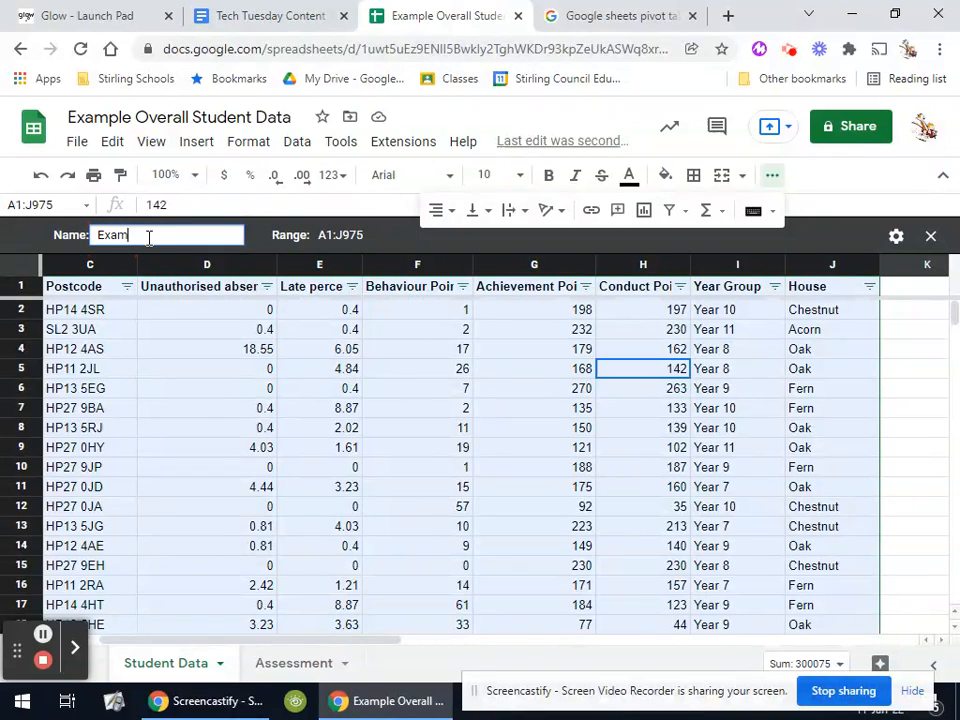
type("ple")
left_click(416, 331)
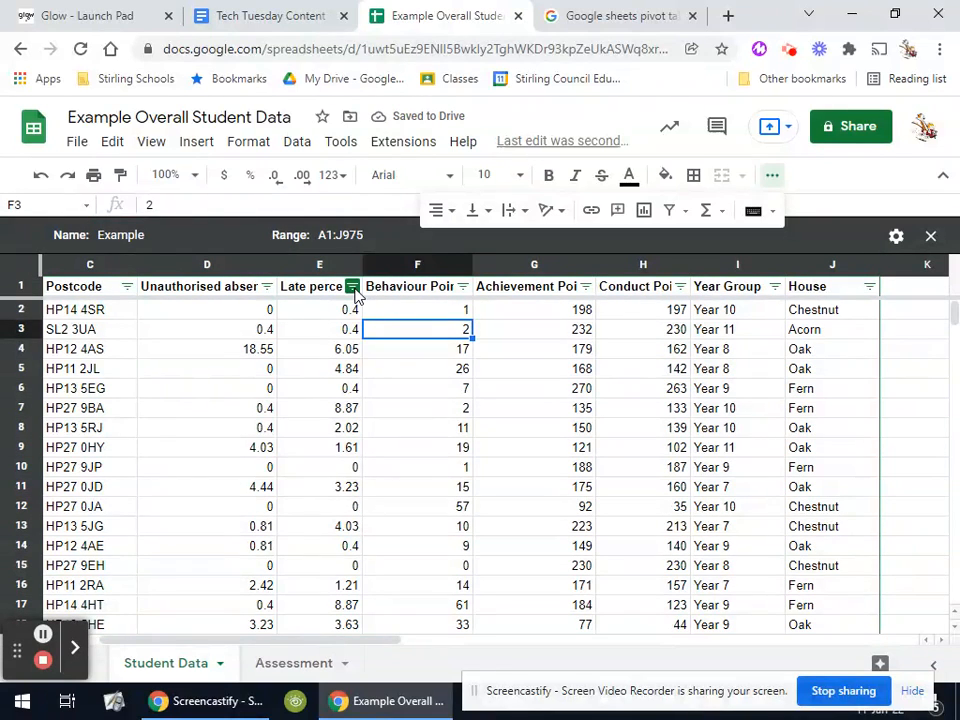
In the Example filter view, filter the Late percent column by condition to show only values greater than 5
left_click(352, 287)
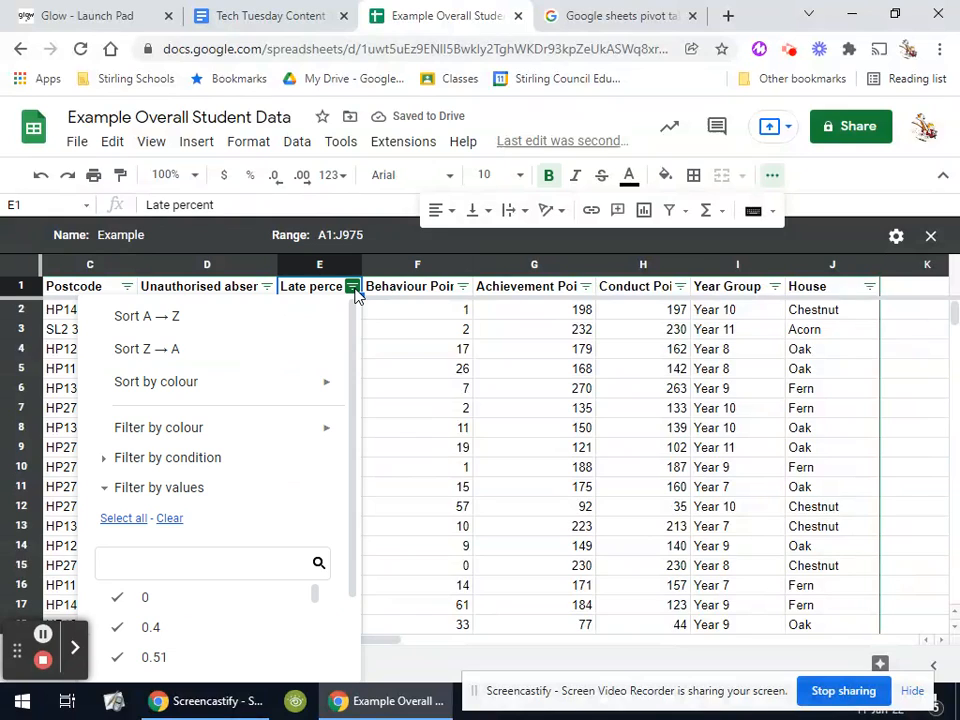
left_click(104, 458)
left_click(268, 499)
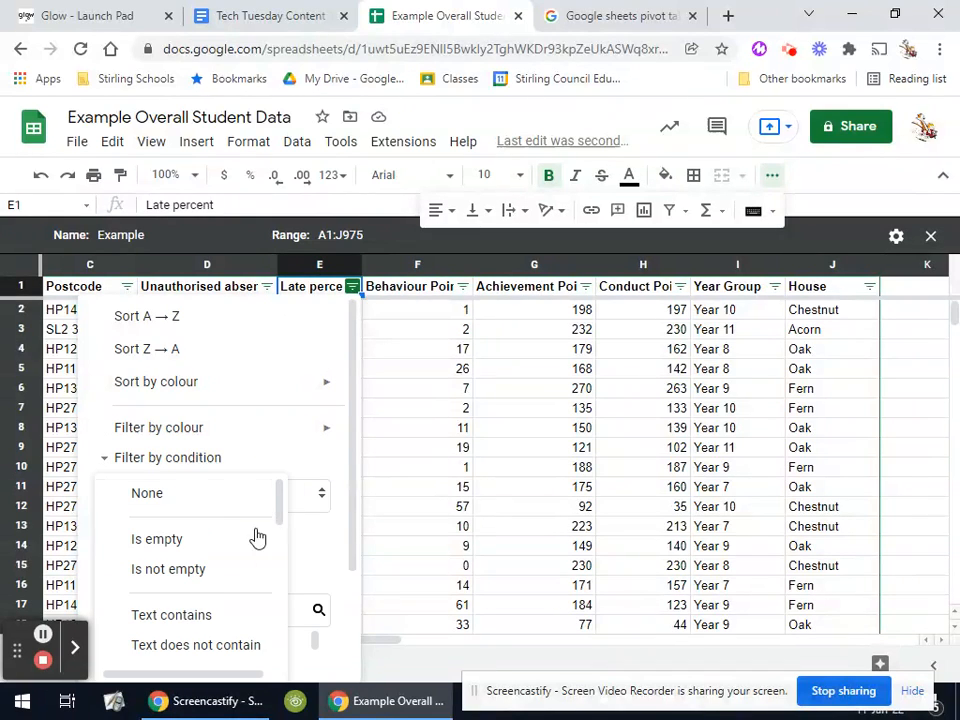
scroll(216, 596, "down", 5)
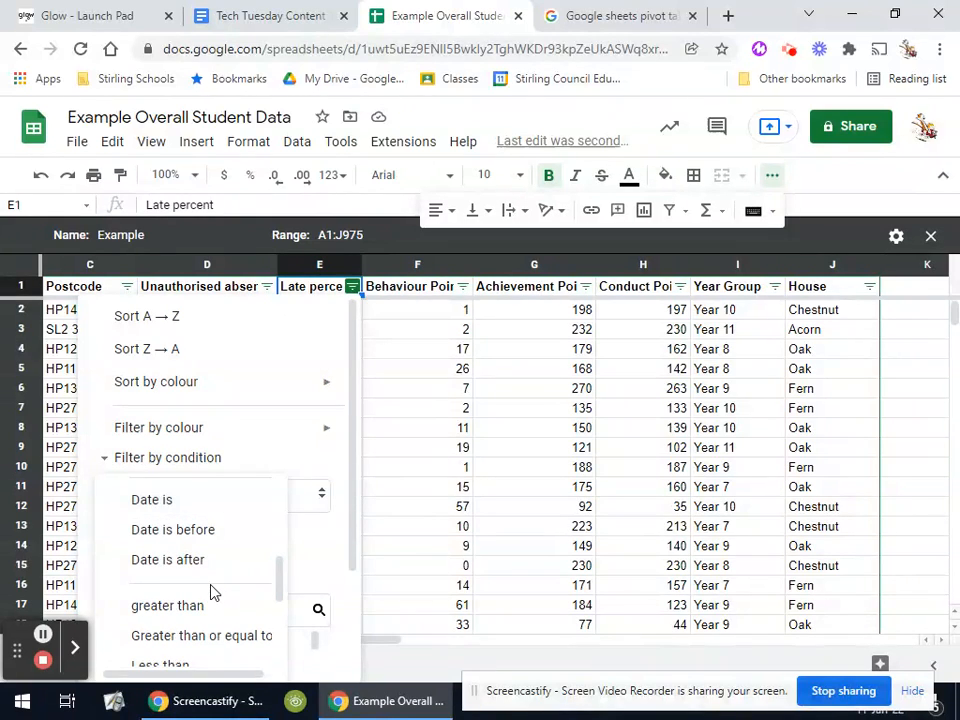
left_click(208, 610)
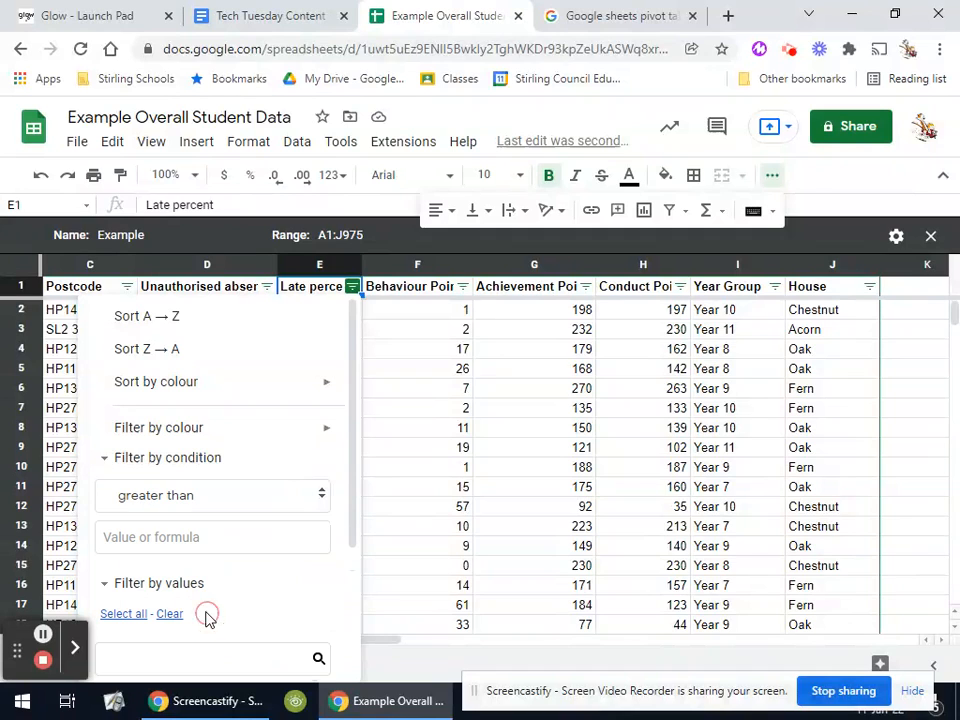
left_click(217, 542)
type("5")
scroll(352, 628, "down", 2)
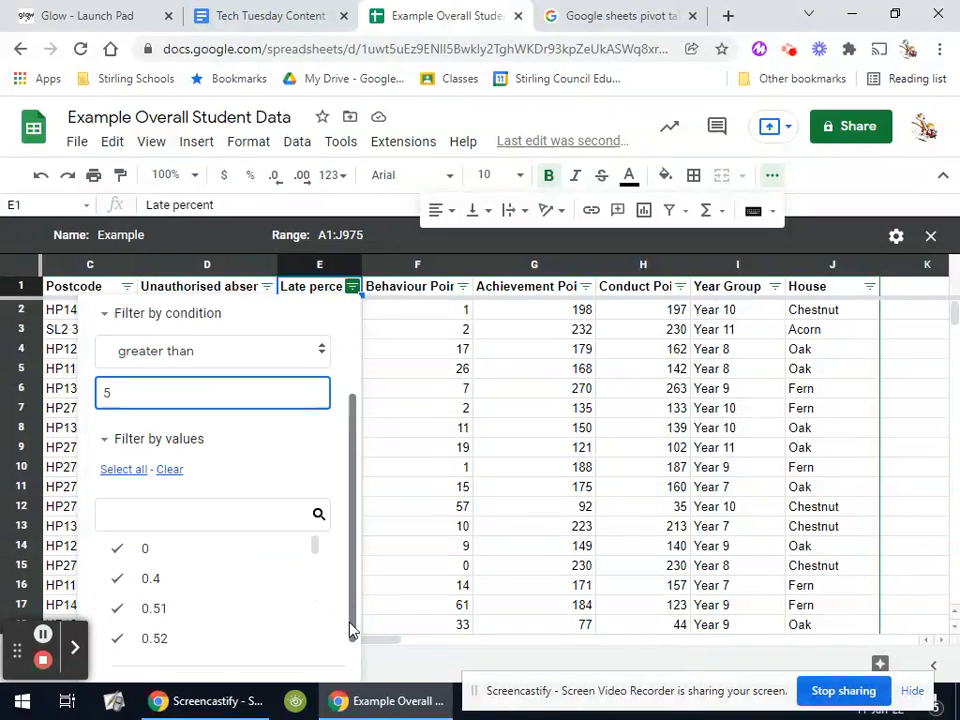
scroll(352, 628, "down", 2)
left_click(296, 652)
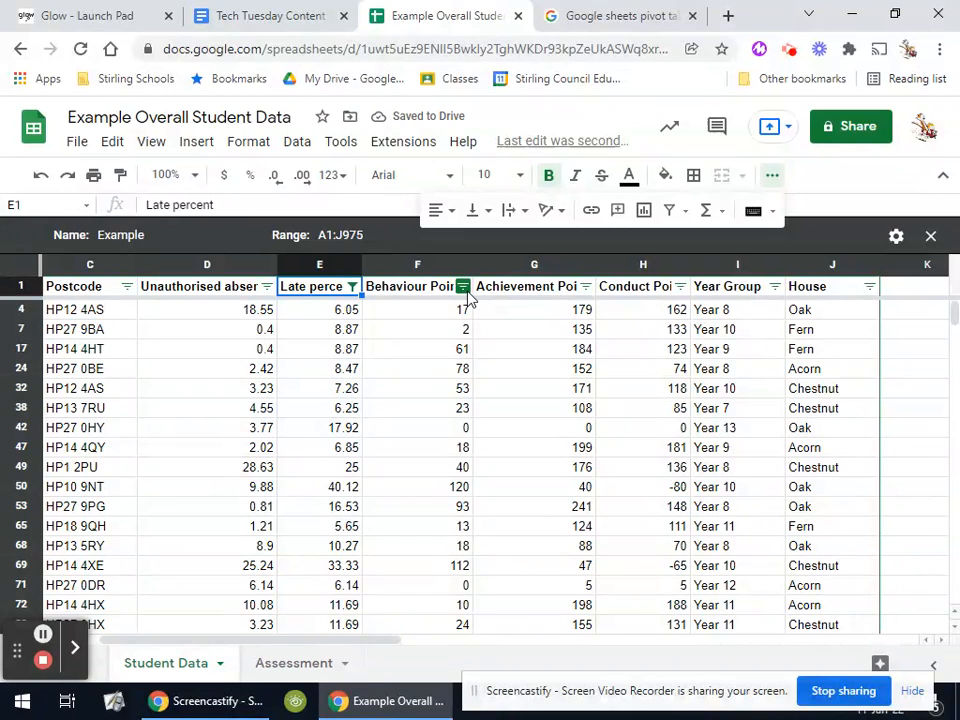
Filter the Behaviour Points column by condition to show only values less than 10
left_click(463, 287)
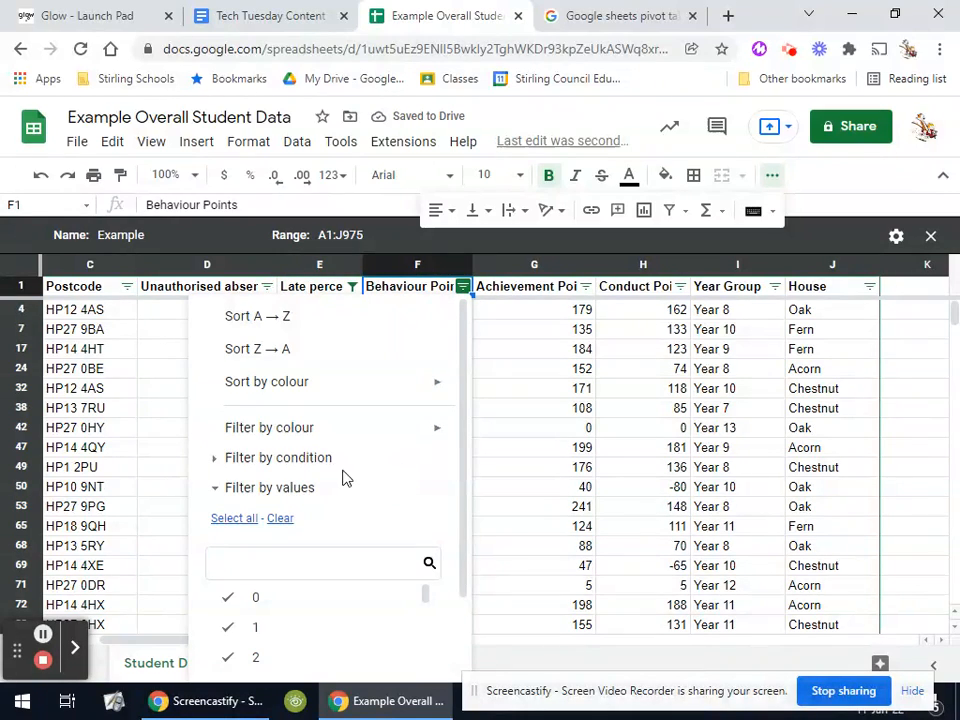
left_click(224, 463)
scroll(328, 536, "down", 3)
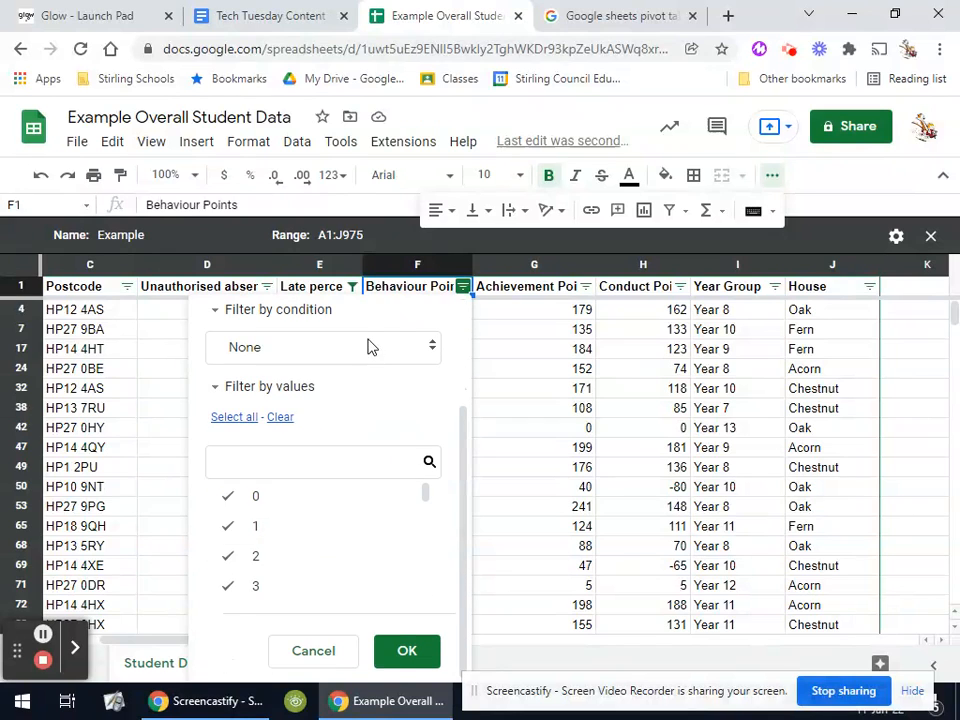
left_click(371, 345)
scroll(327, 517, "down", 2)
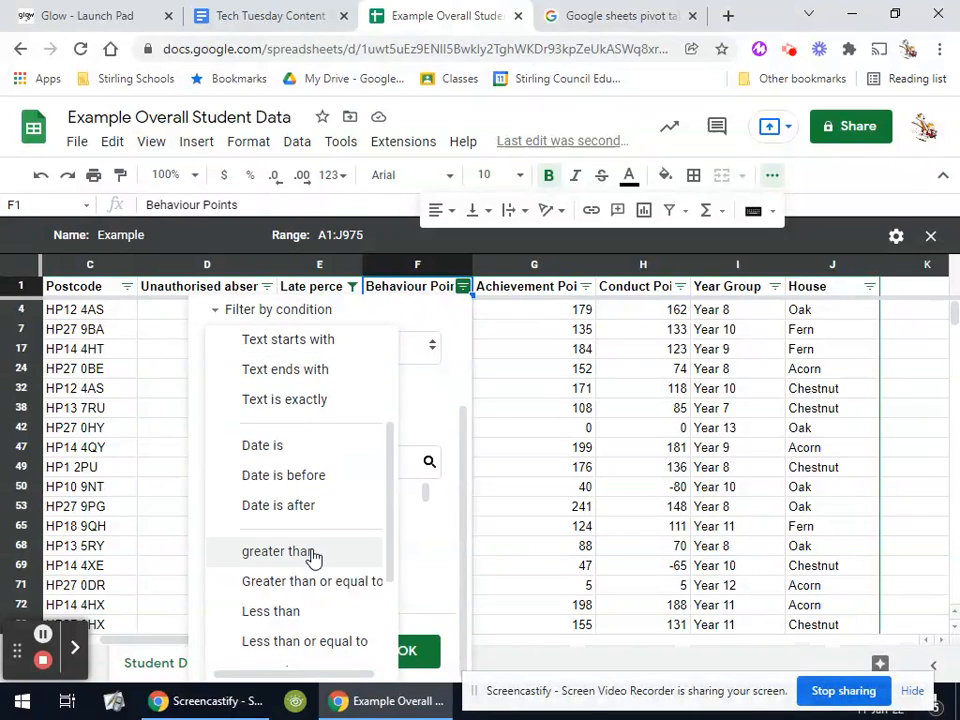
left_click(316, 609)
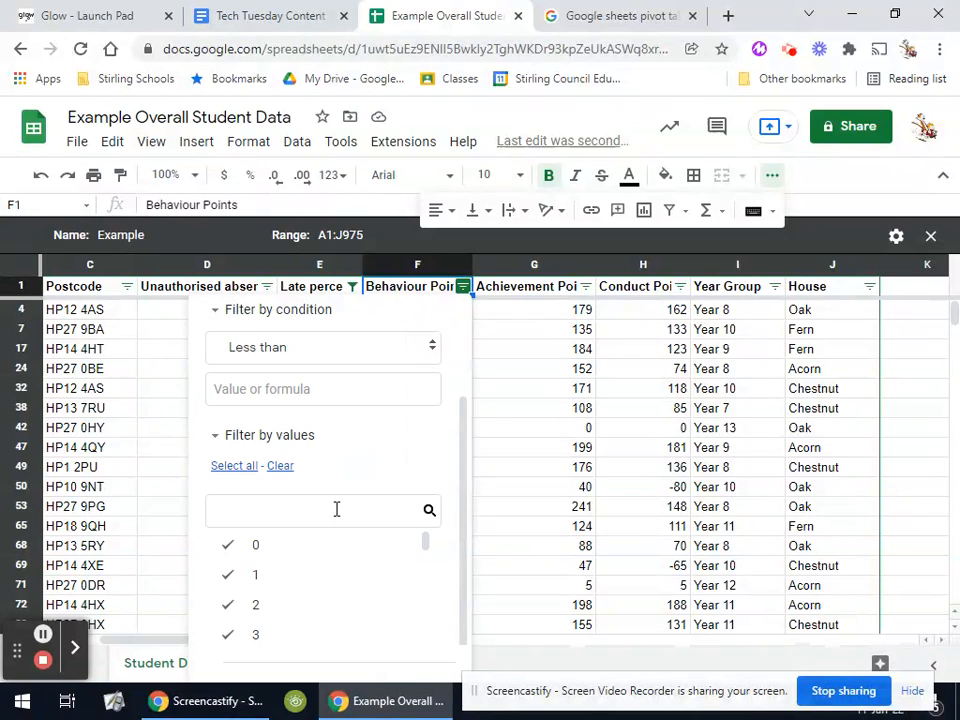
scroll(315, 561, "down", 3)
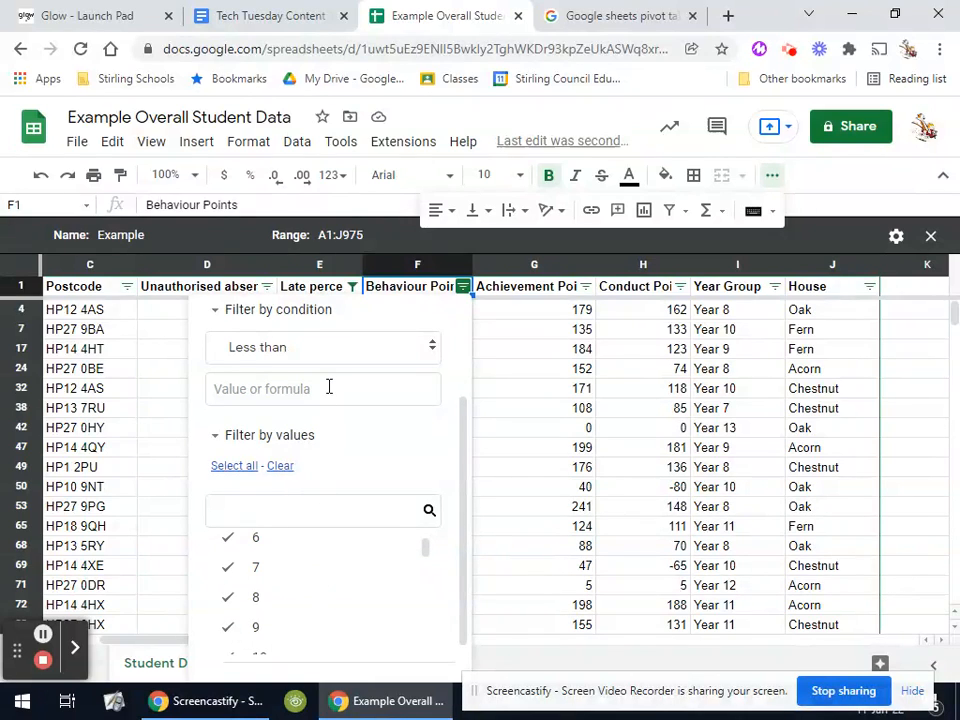
scroll(313, 536, "up", 3)
left_click(310, 545)
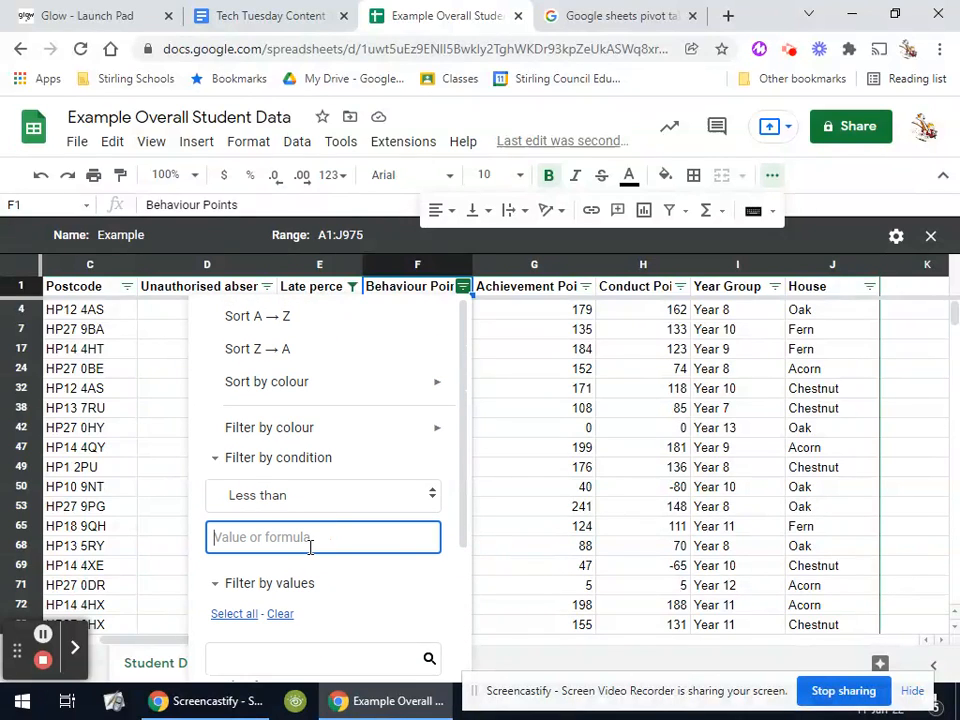
type("10")
scroll(413, 606, "down", 2)
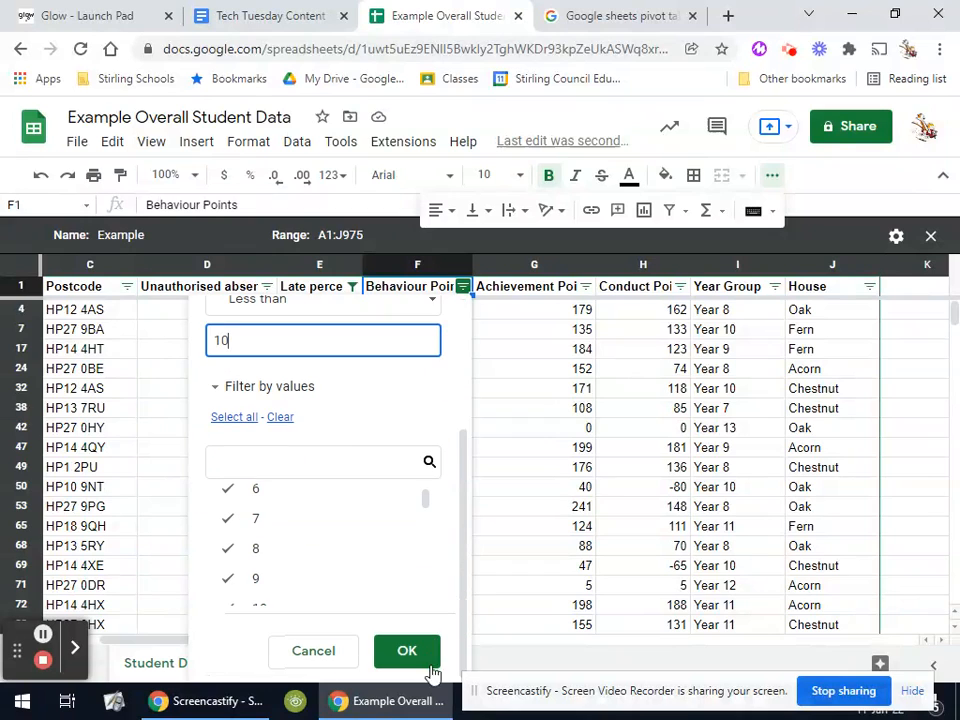
left_click(410, 652)
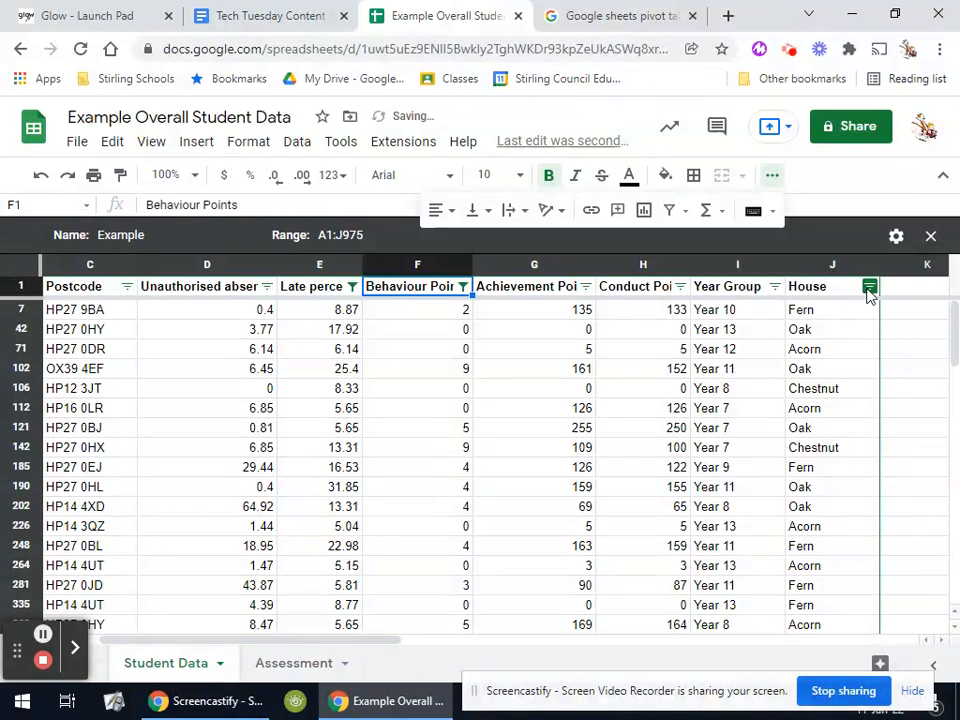
Filter the House column by values so that only Acorn students are shown
left_click(869, 287)
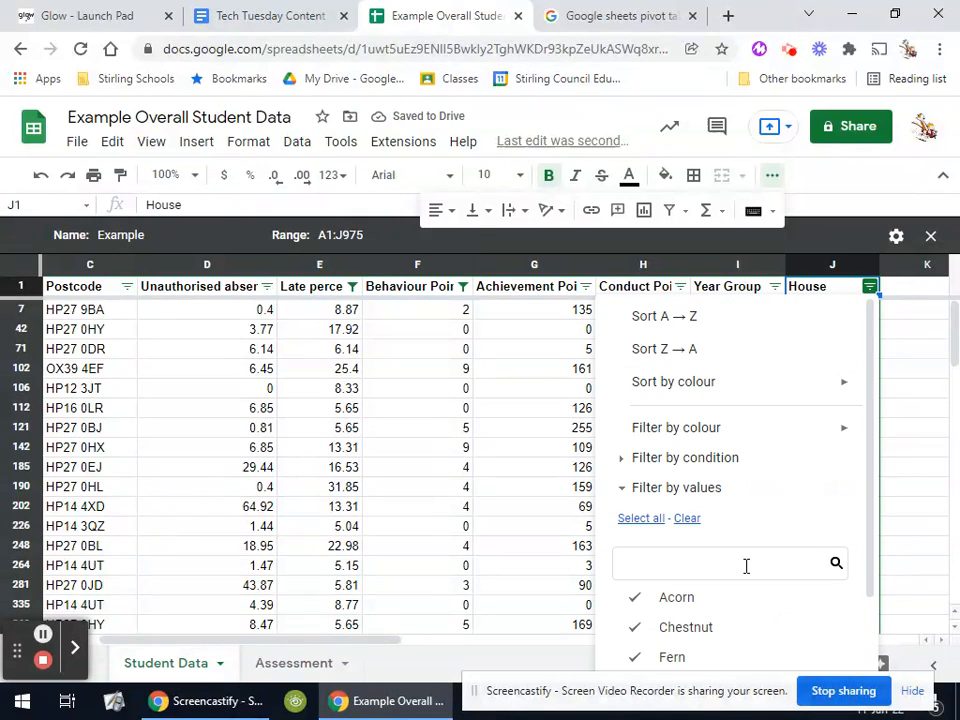
left_click(687, 518)
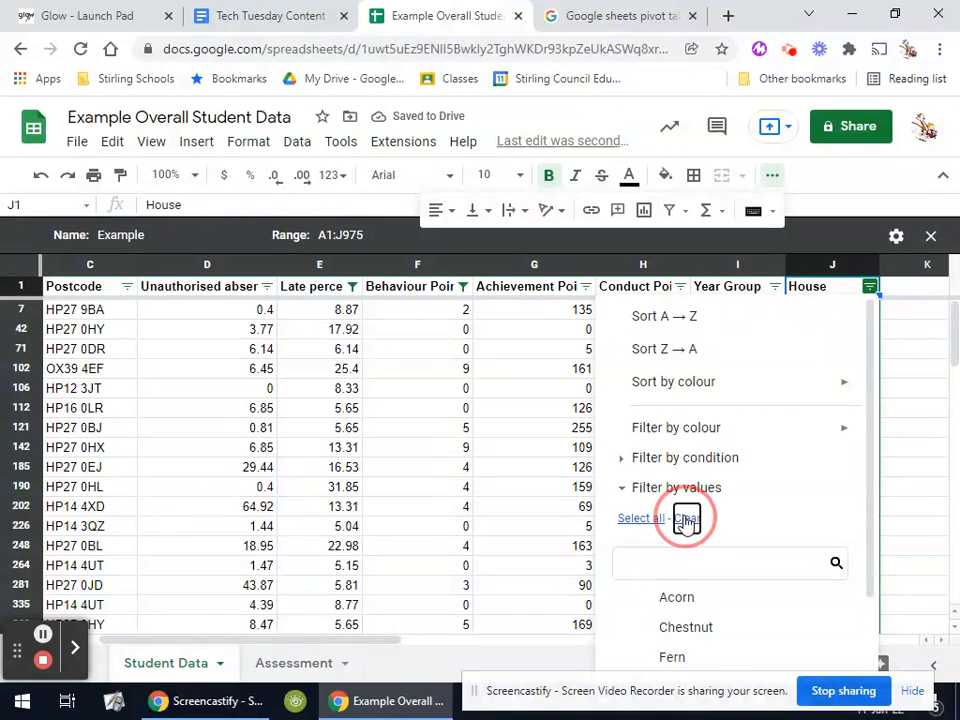
left_click(678, 612)
scroll(855, 619, "down", 2)
left_click(832, 650)
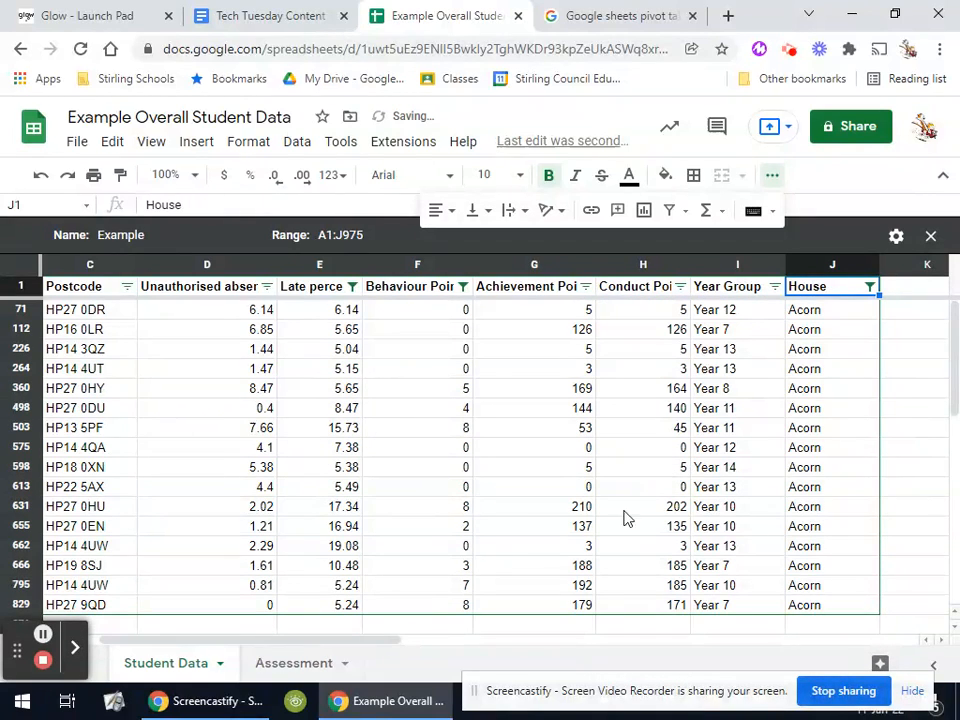
mouse_move(326, 639)
left_mouse_down()
mouse_move(272, 639)
mouse_move(407, 644)
mouse_move(297, 636)
mouse_move(309, 634)
left_mouse_up()
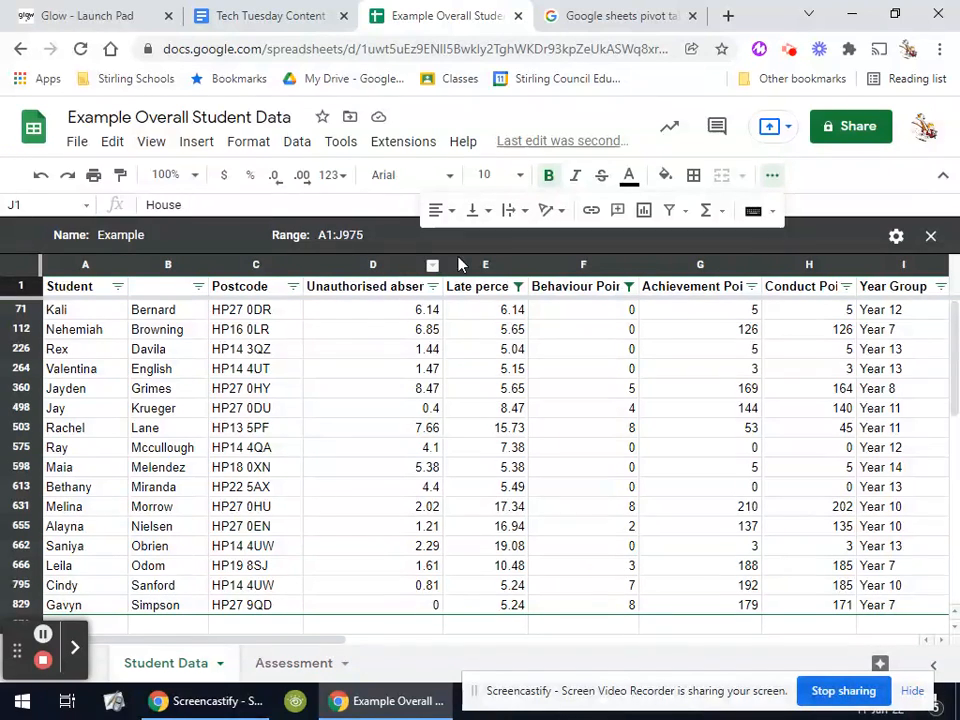
Close the Example filter view and look over the full, unfiltered student data from the first rows
left_click(773, 183)
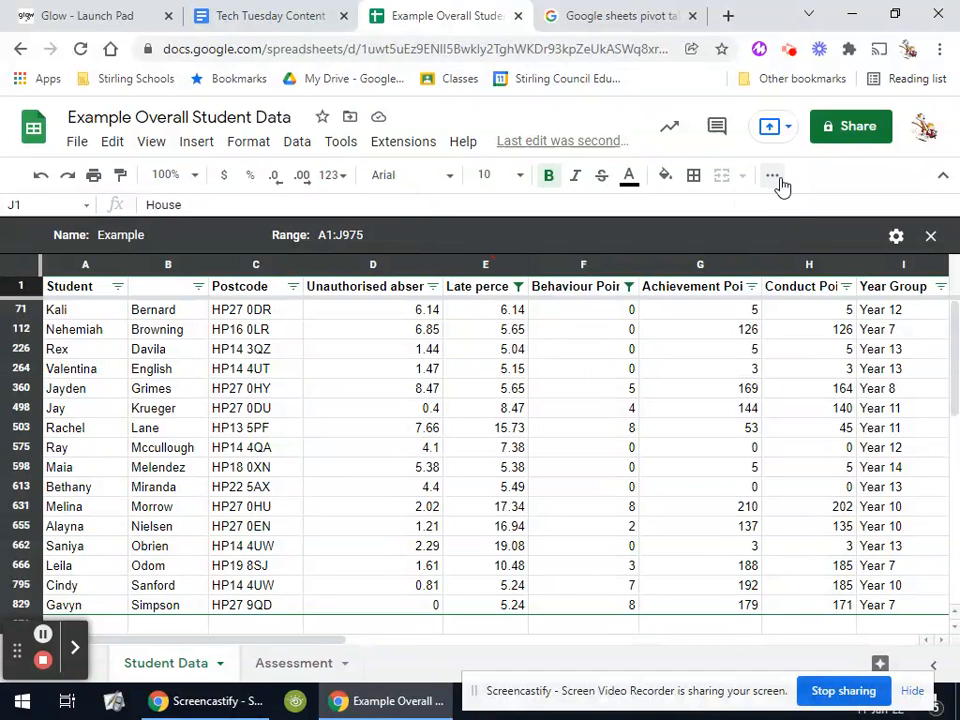
left_click(930, 236)
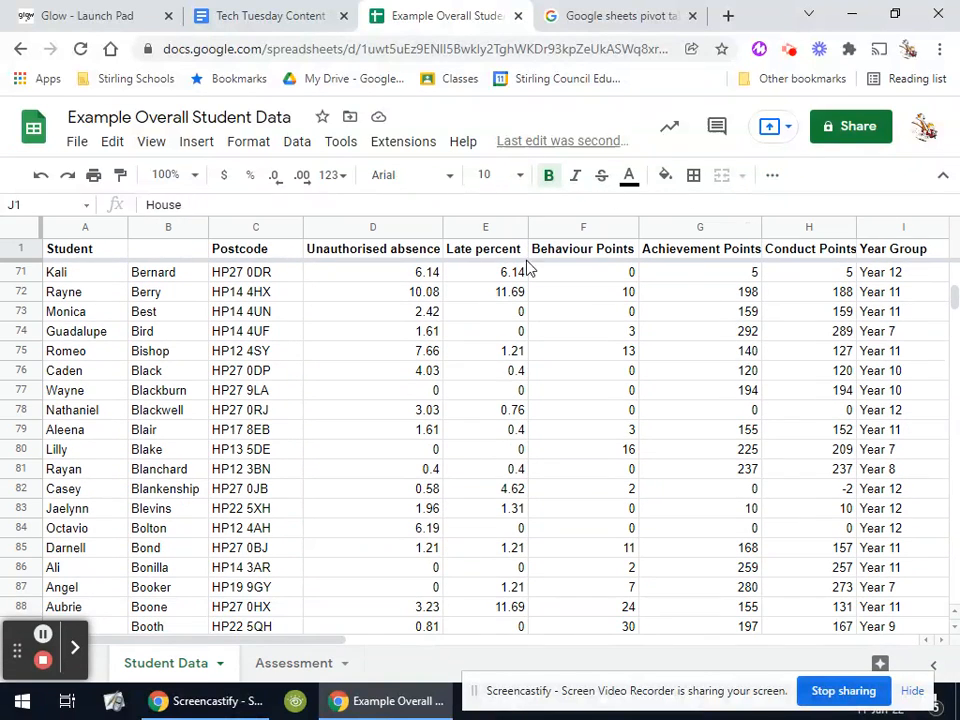
scroll(500, 518, "down", 4)
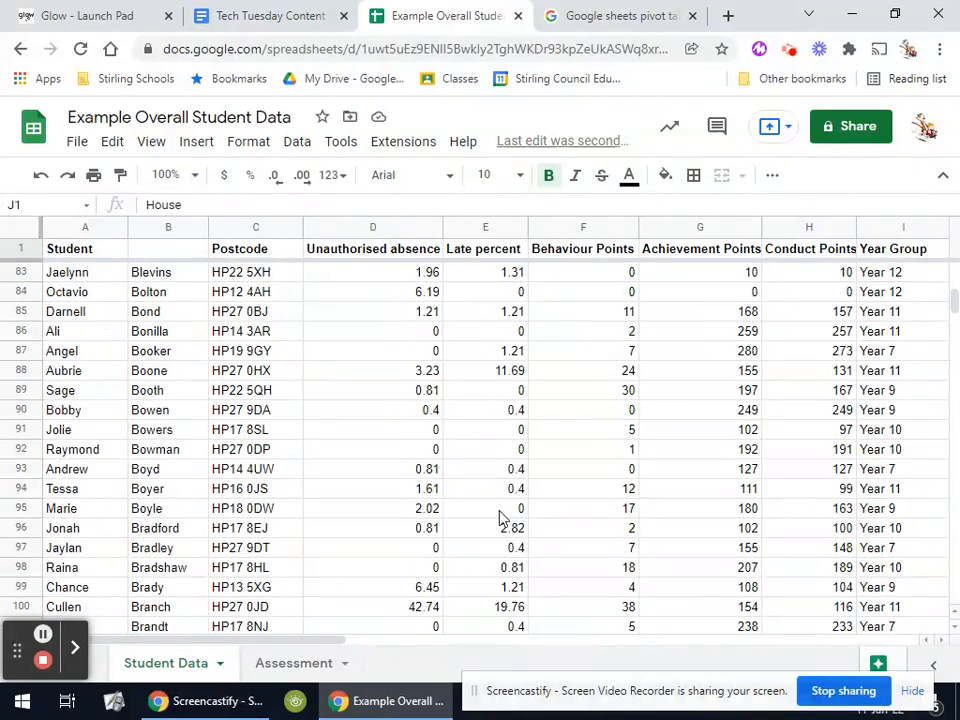
scroll(500, 518, "up", 10)
left_click_drag(295, 626, 400, 628)
scroll(557, 428, "up", 18)
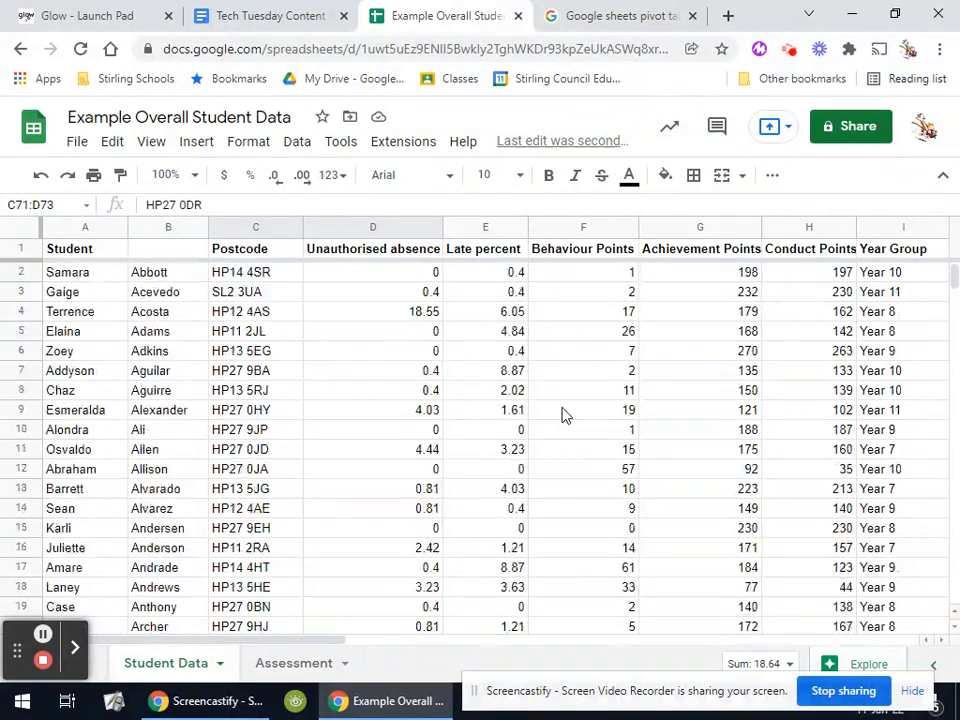
Reapply the saved Example filter view to the student data
left_click(769, 178)
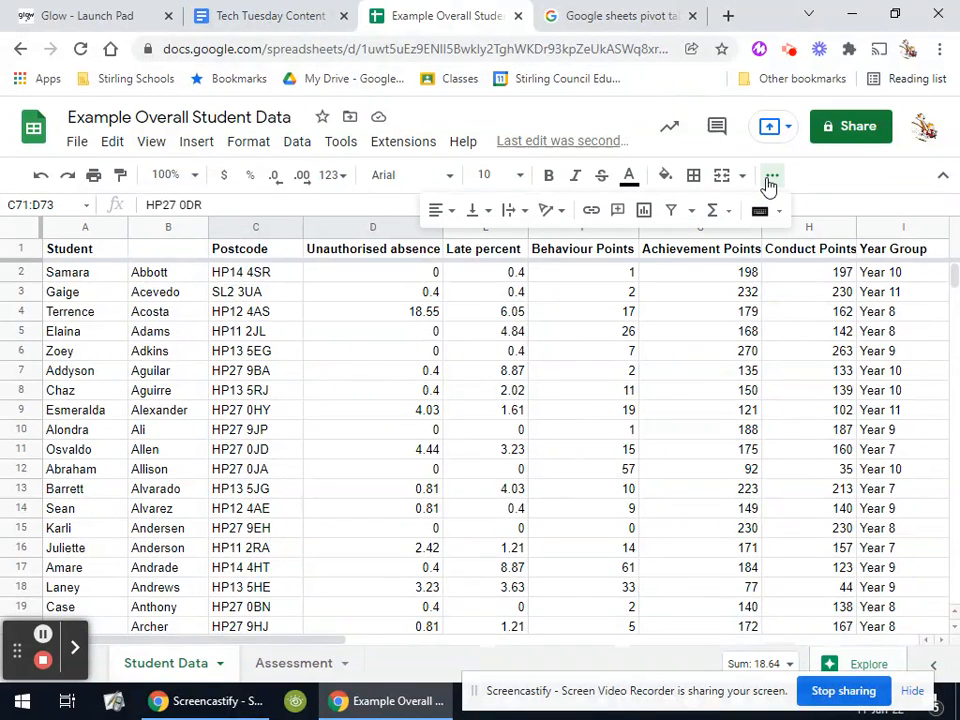
left_click(691, 212)
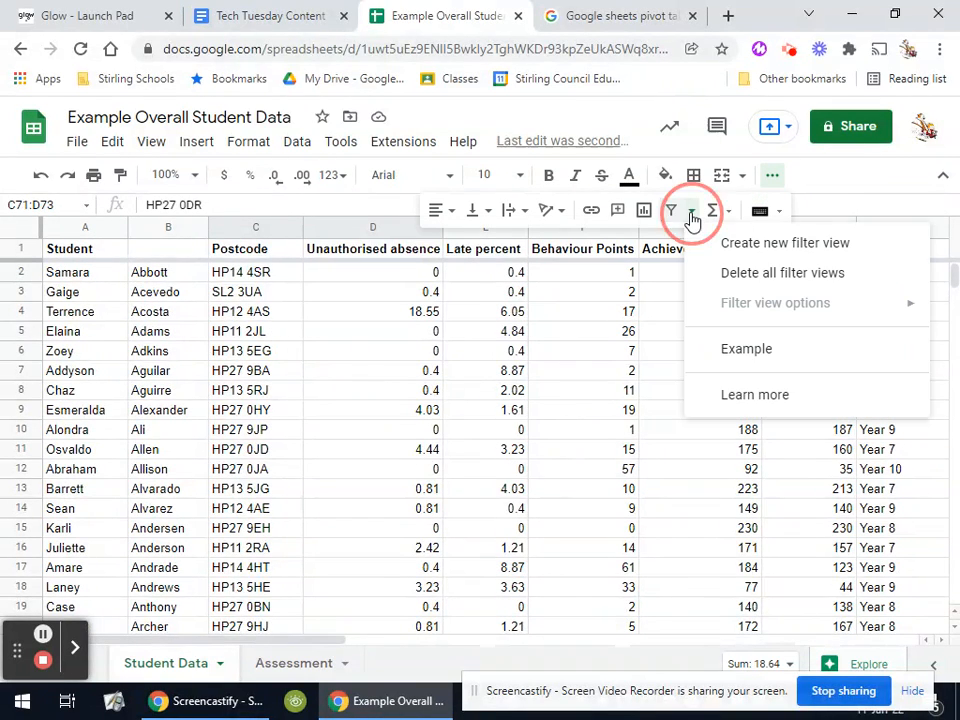
left_click(790, 358)
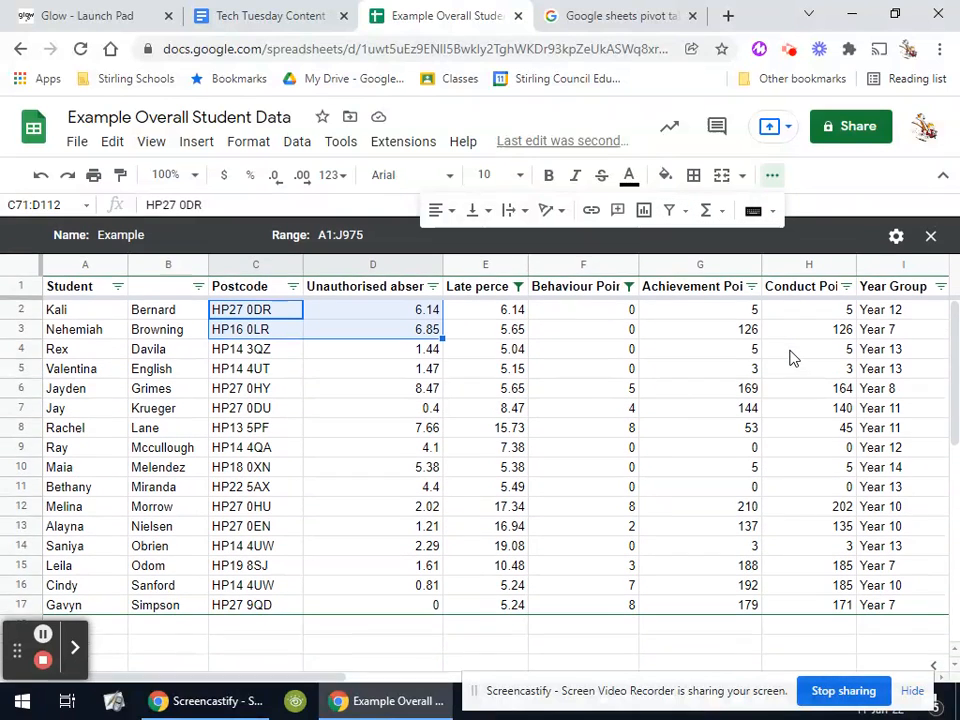